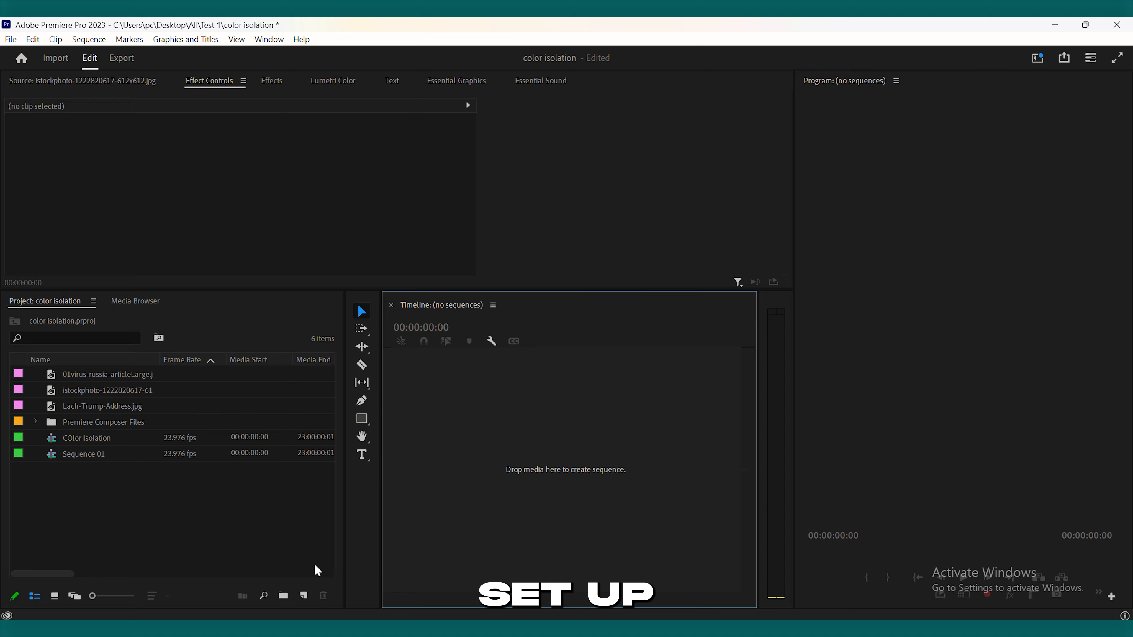
Create a 1920×1080 sequence at 23.976 frames/second named "color isolation"
{"action": "left_click", "coordinate": [303, 596]}
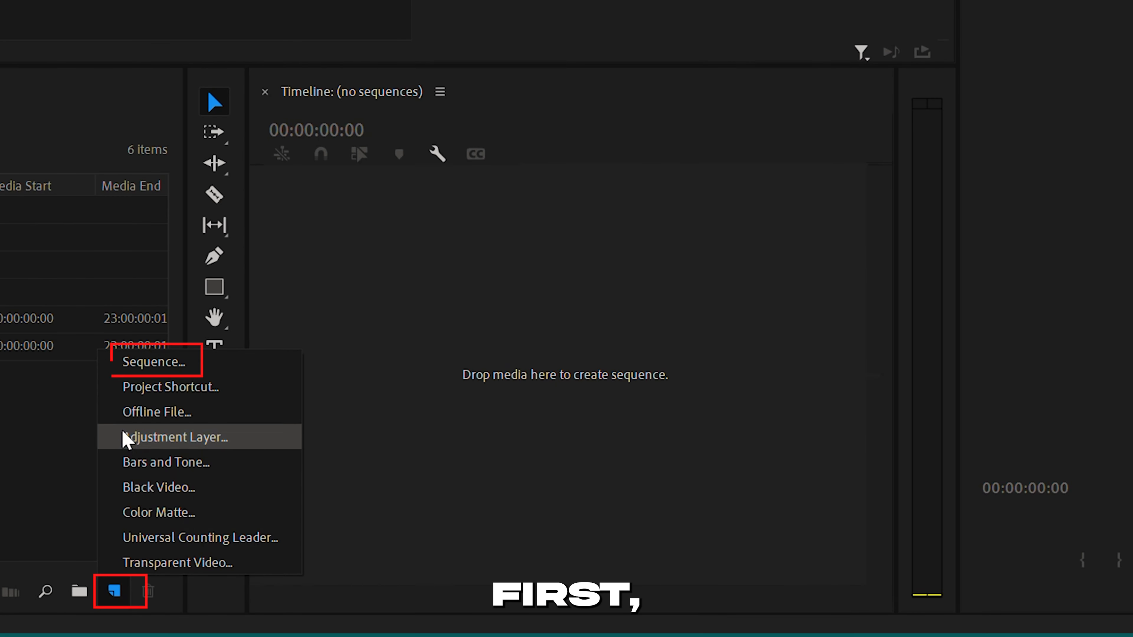
{"action": "left_click", "coordinate": [176, 364]}
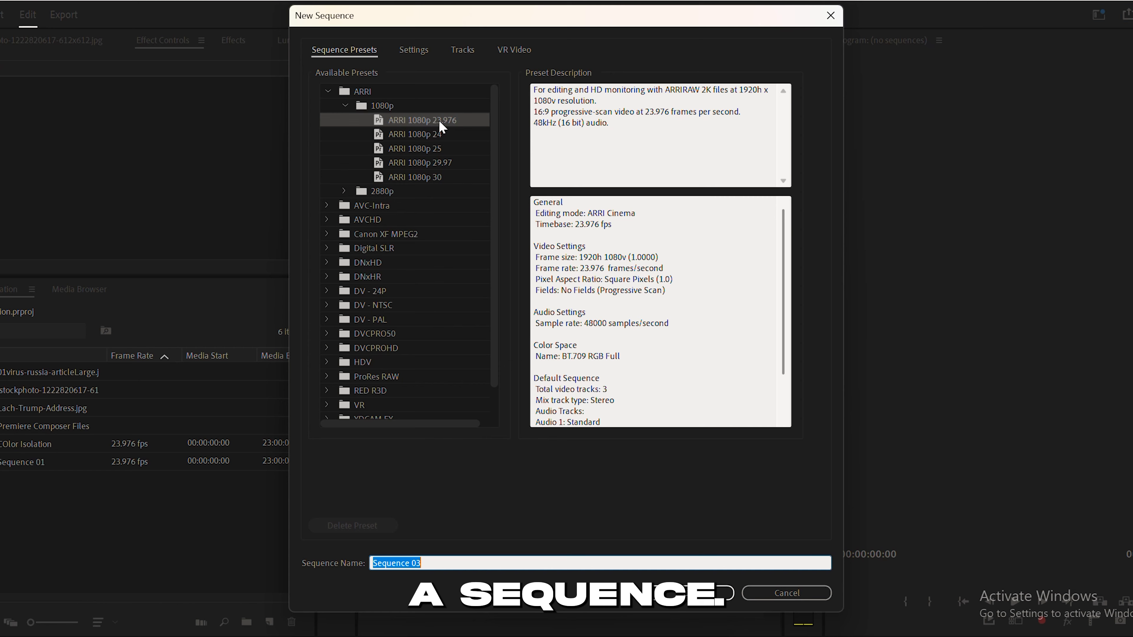
{"action": "left_click", "coordinate": [414, 49]}
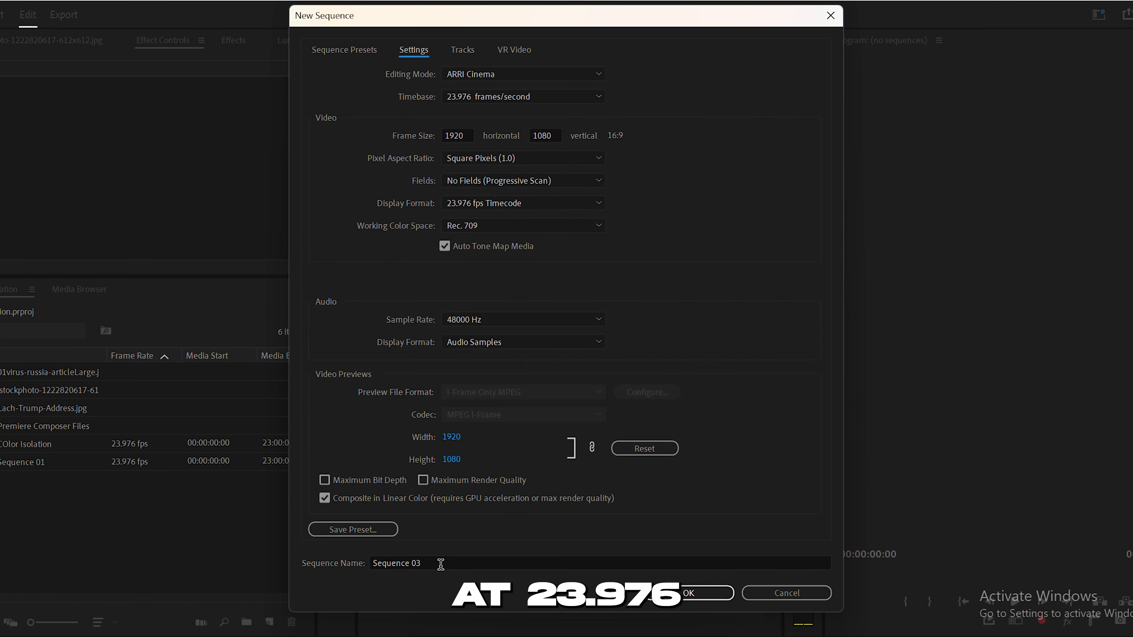
{"action": "left_click", "coordinate": [375, 564]}
{"action": "type", "text": "color isolation"}
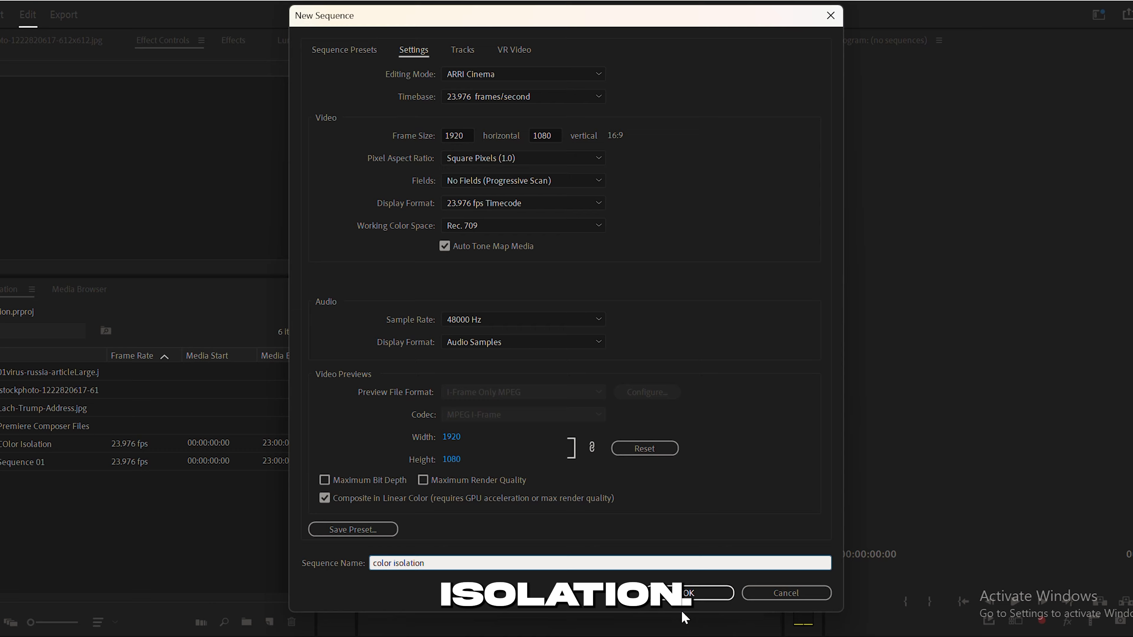
{"action": "key", "text": "Return"}
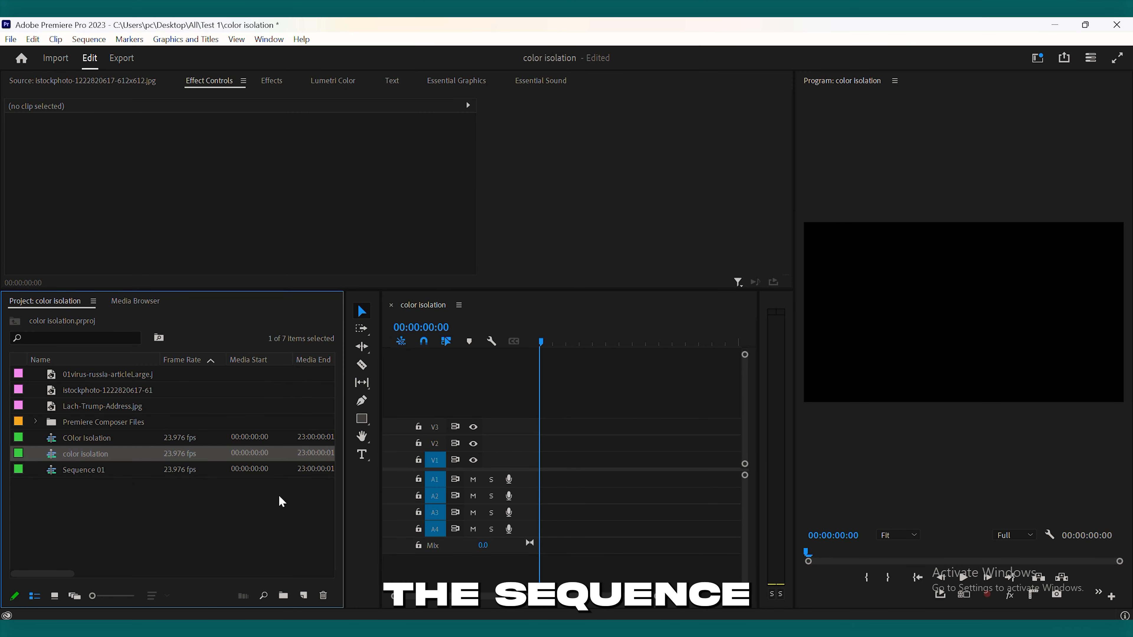
Place Lach-Trump-Address.jpg at the start of video track V1 and scale it down to 78
{"action": "left_click", "coordinate": [91, 416]}
{"action": "left_click_drag", "start_coordinate": [56, 410], "coordinate": [640, 460]}
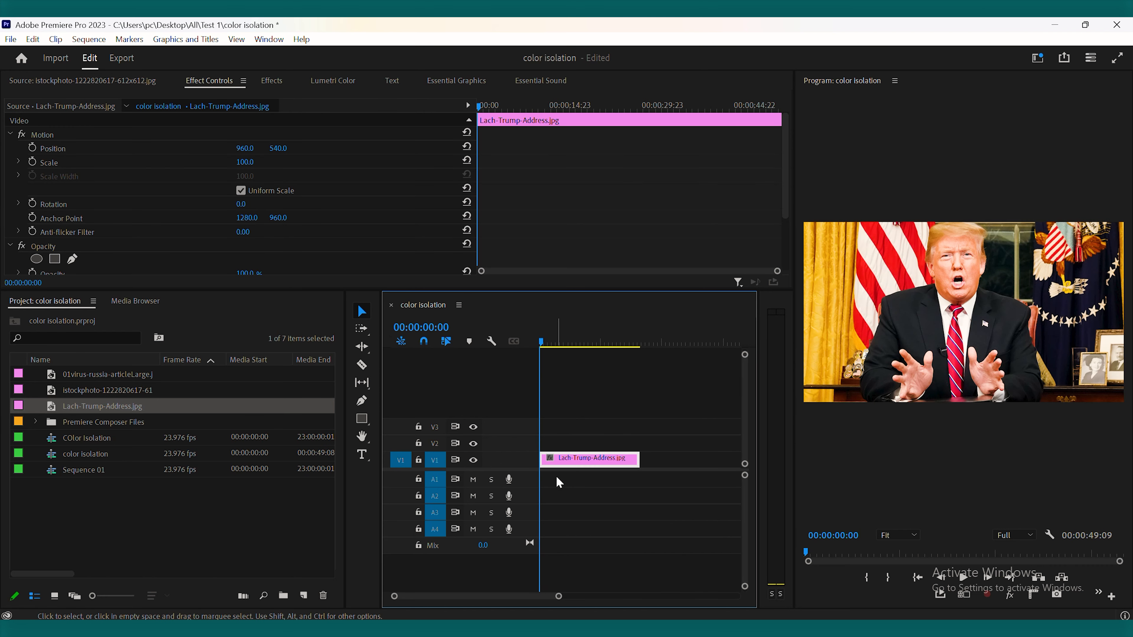
{"action": "left_click_drag", "start_coordinate": [245, 164], "coordinate": [235, 164]}
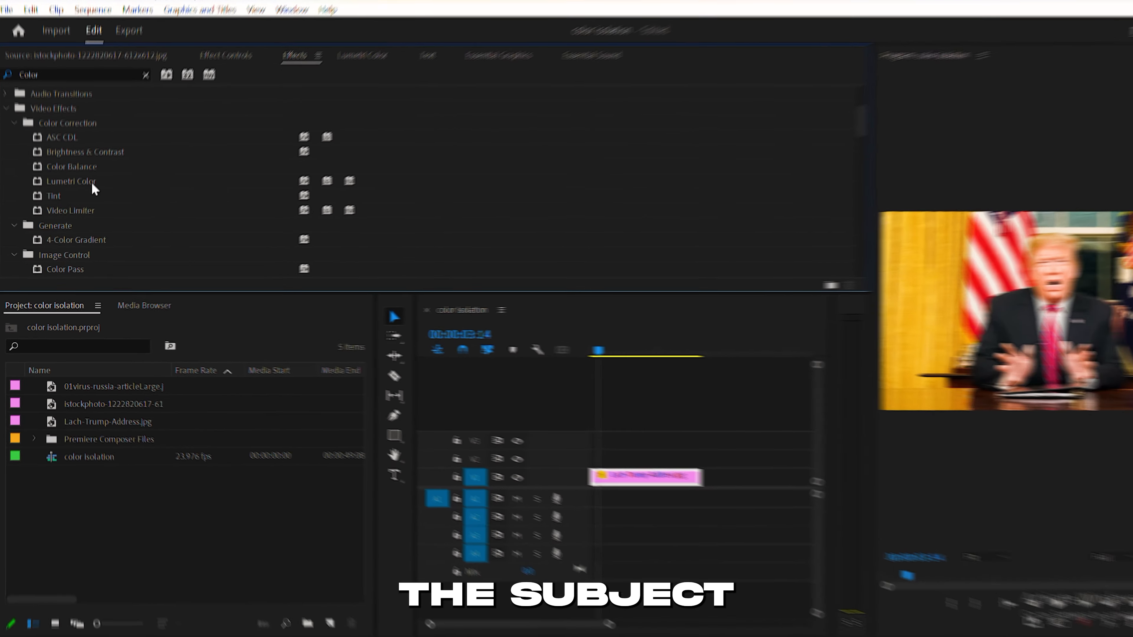
Apply the Lumetri Color effect to the Lach-Trump-Address.jpg clip on V1 and bring up its settings
{"action": "left_click", "coordinate": [92, 183]}
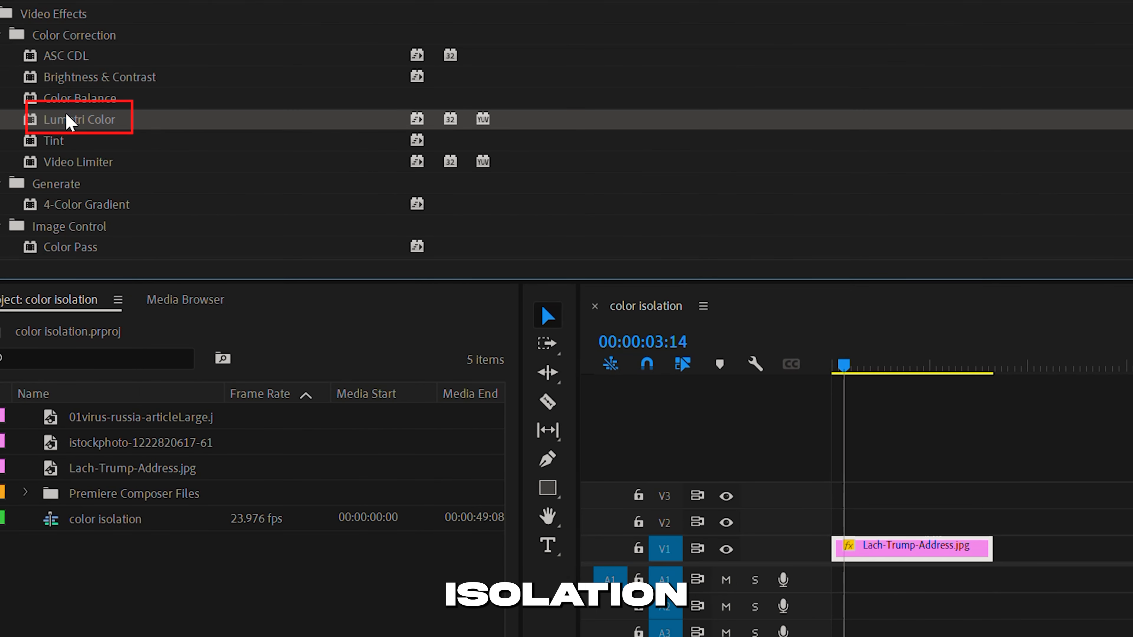
{"action": "left_click_drag", "start_coordinate": [451, 310], "coordinate": [891, 561]}
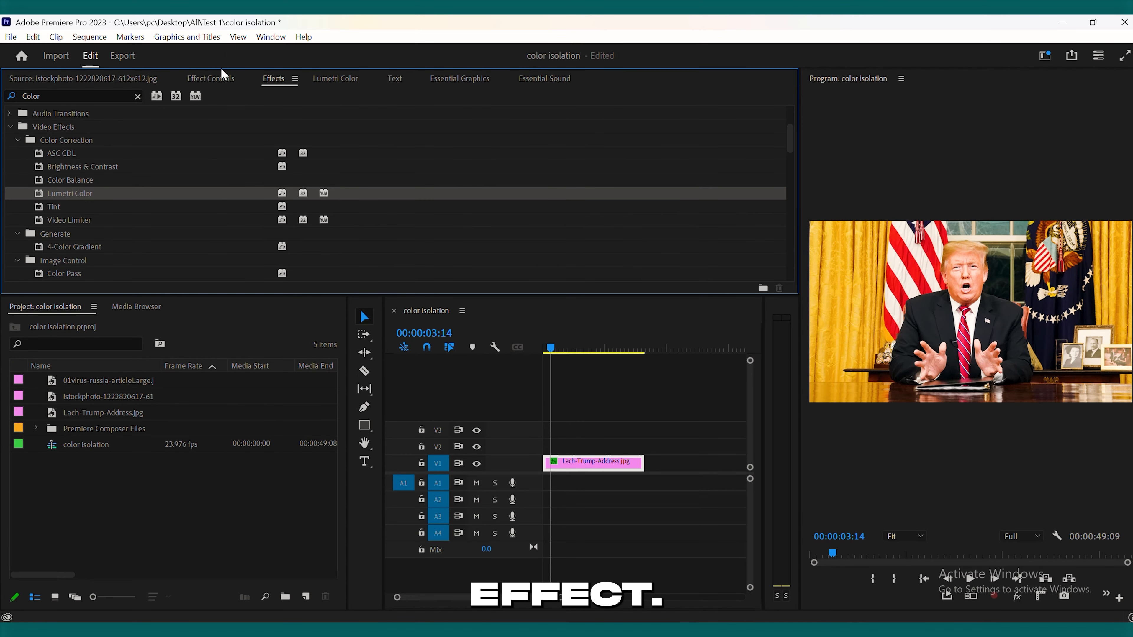
{"action": "left_click", "coordinate": [223, 76]}
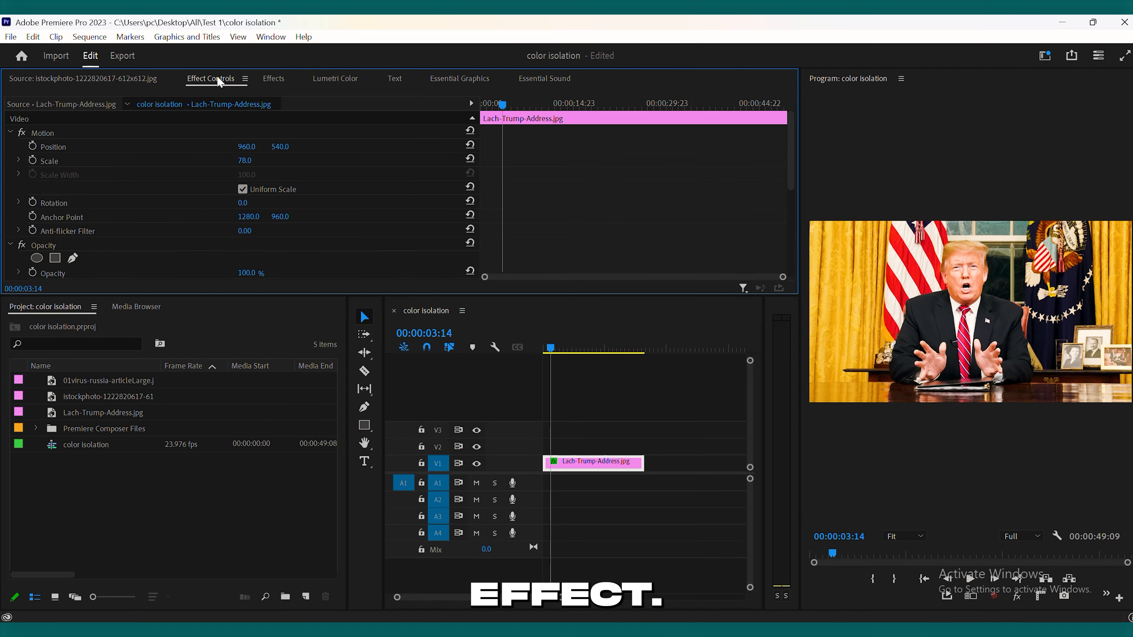
{"action": "scroll", "coordinate": [192, 201], "scroll_direction": "down", "scroll_amount": 3}
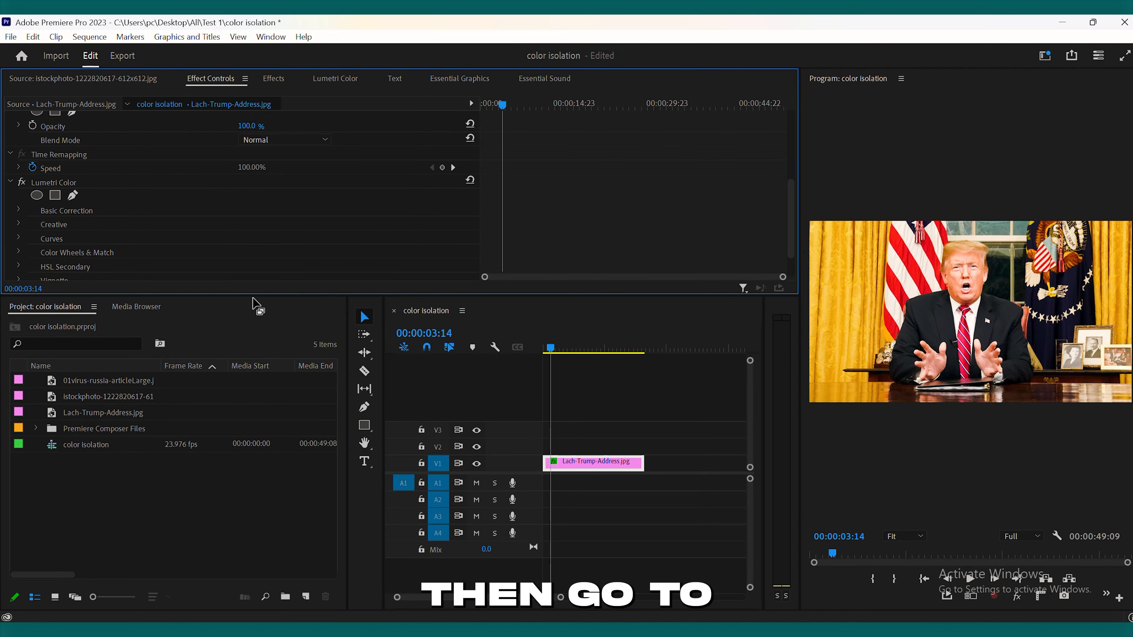
{"action": "left_click_drag", "start_coordinate": [259, 294], "coordinate": [258, 357]}
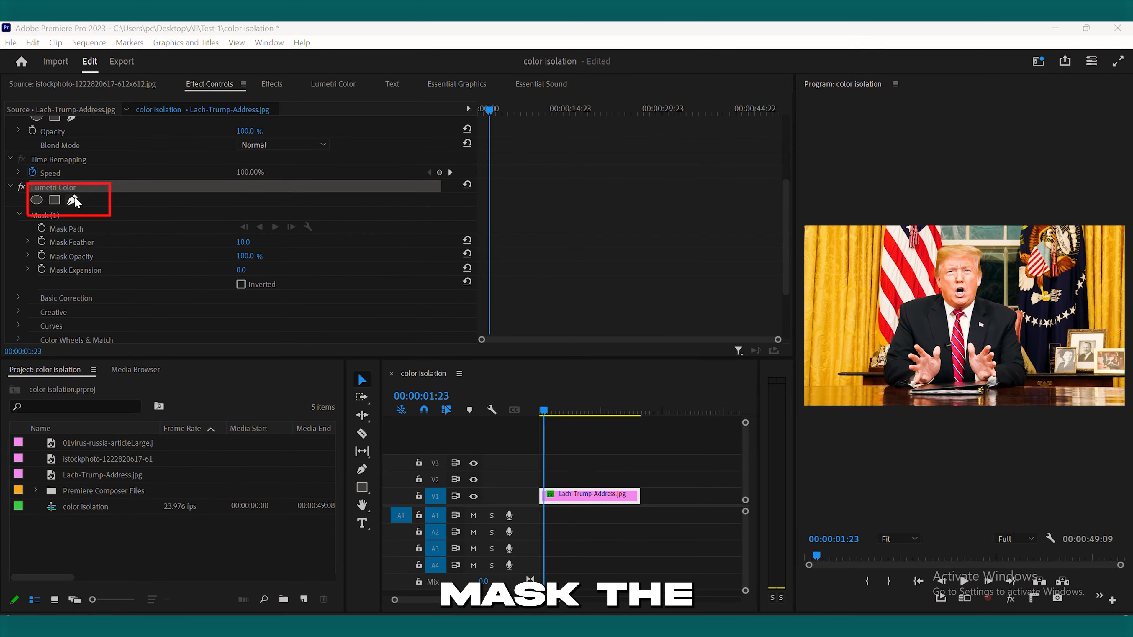
Draw a closed freeform Lumetri Color mask around the seated man's head, shoulders, arms and hands
{"action": "left_click", "coordinate": [73, 200]}
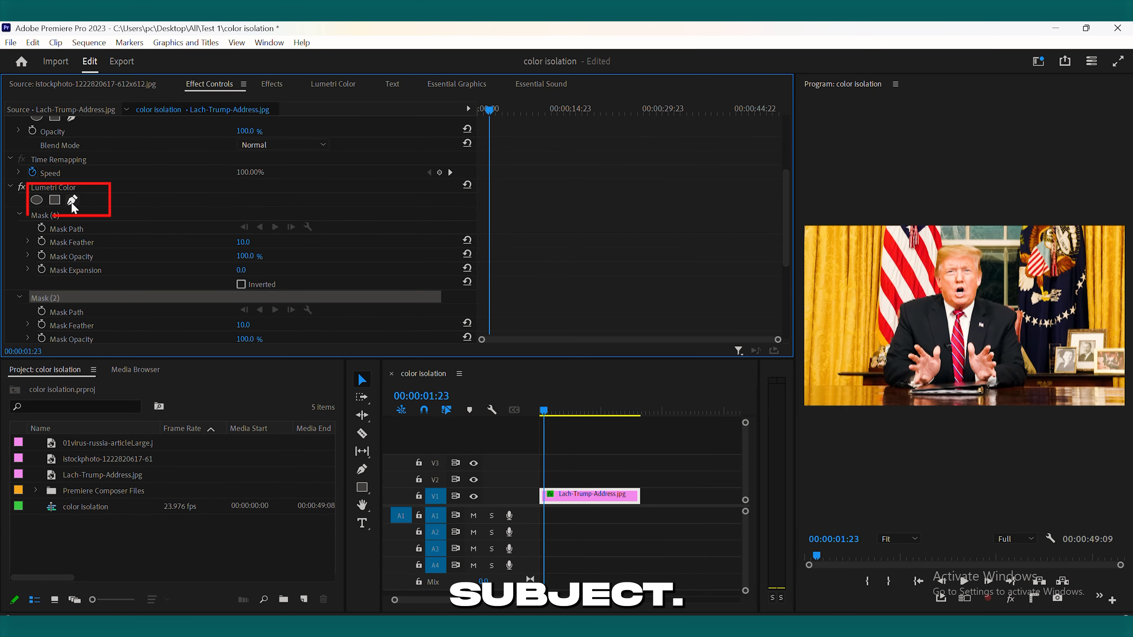
{"action": "left_click", "coordinate": [976, 244]}
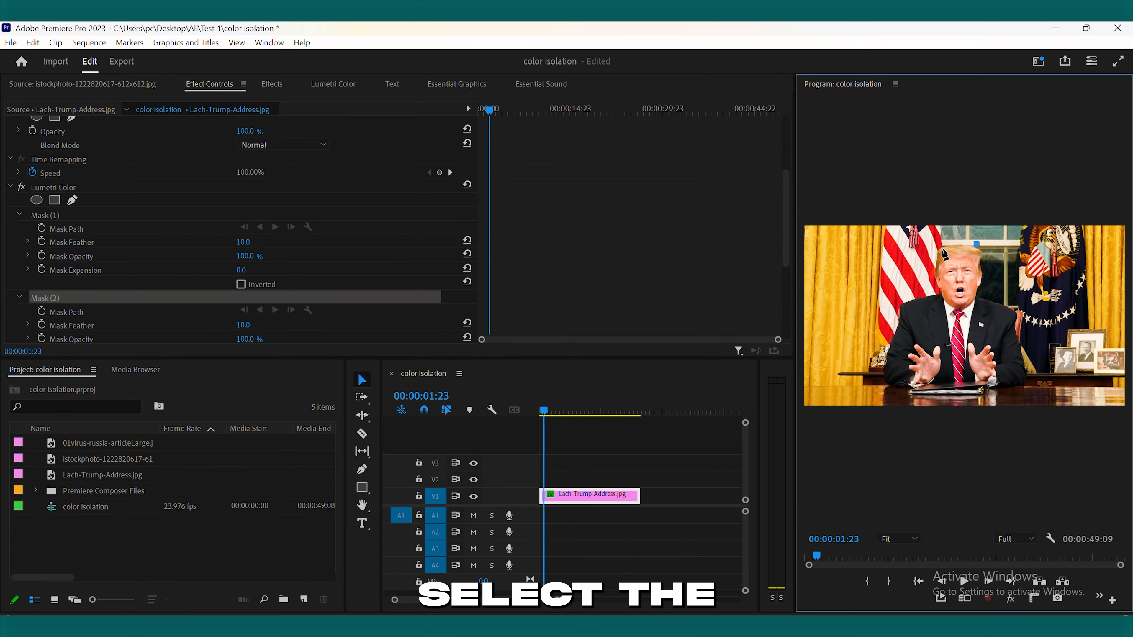
{"action": "left_click", "coordinate": [936, 246]}
{"action": "left_click", "coordinate": [932, 287]}
{"action": "left_click", "coordinate": [897, 303]}
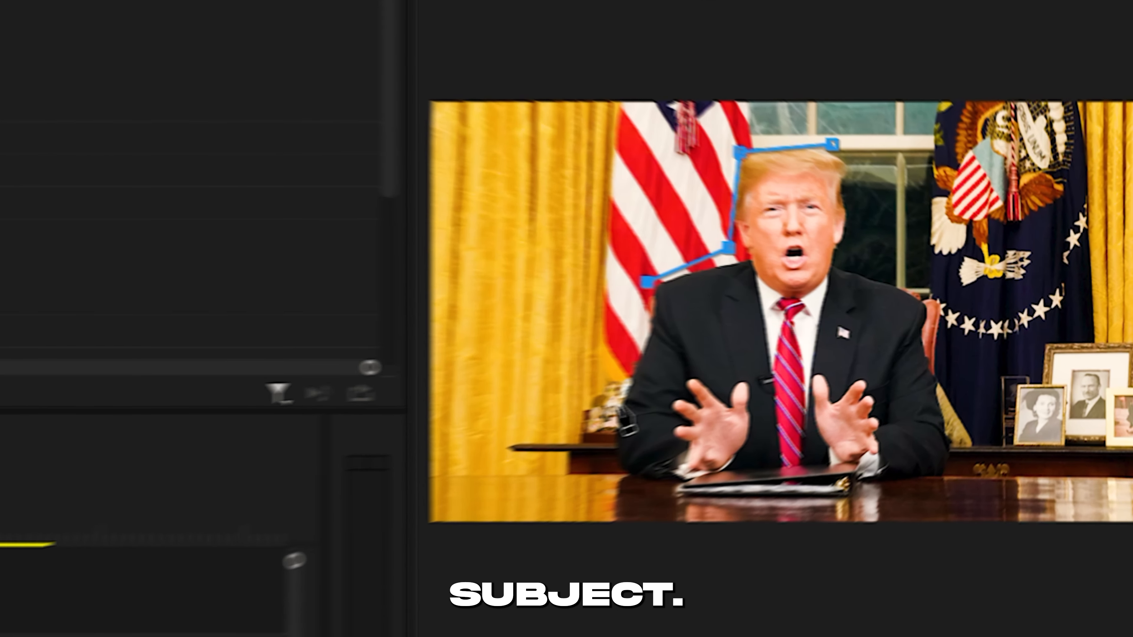
{"action": "left_click", "coordinate": [618, 406]}
{"action": "left_click", "coordinate": [619, 472]}
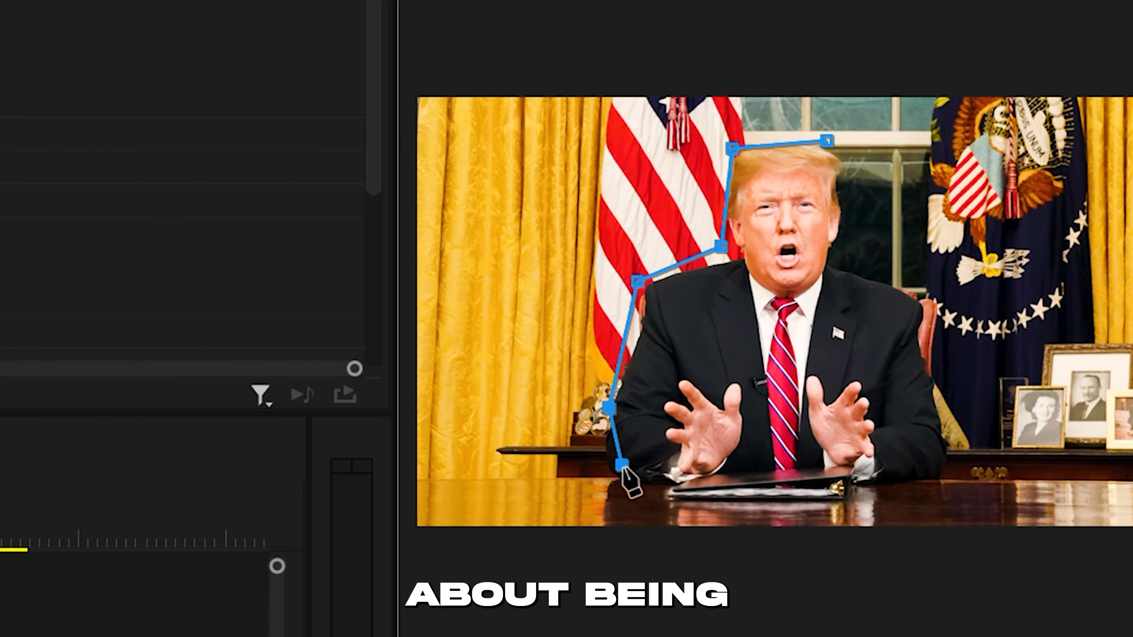
{"action": "left_click", "coordinate": [663, 478]}
{"action": "left_click", "coordinate": [771, 474]}
{"action": "left_click", "coordinate": [930, 468]}
{"action": "left_click", "coordinate": [957, 466]}
{"action": "left_click", "coordinate": [931, 306]}
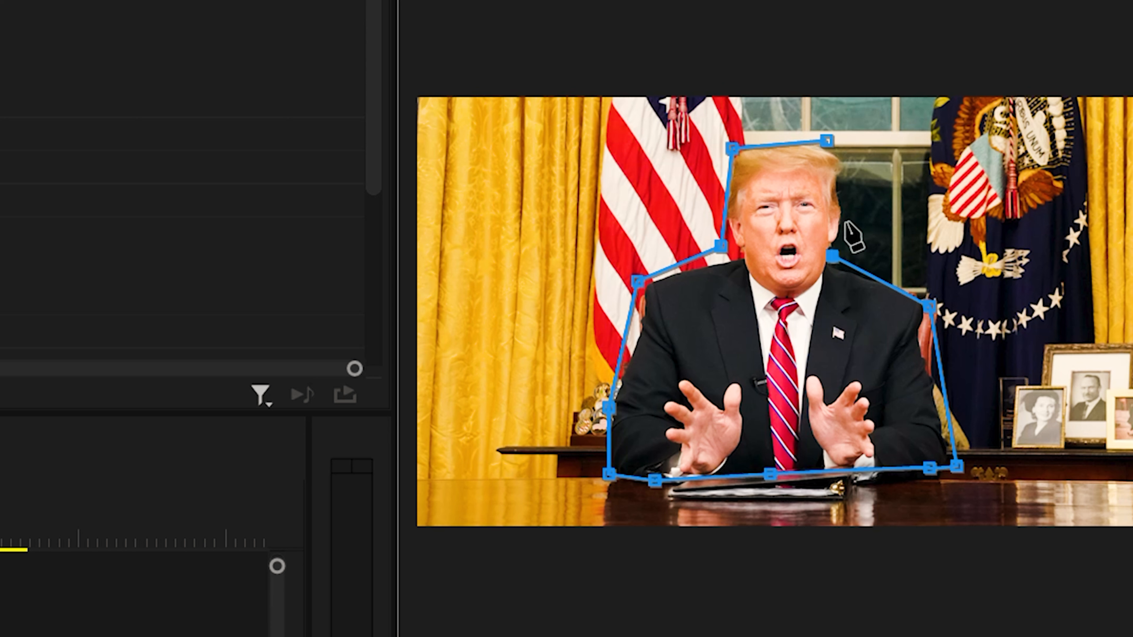
{"action": "left_click", "coordinate": [828, 142]}
Refine the mask points at the man's head, neck, shoulders and elbow to follow his outline more closely
{"action": "left_click_drag", "start_coordinate": [638, 282], "coordinate": [657, 281]}
{"action": "left_click_drag", "start_coordinate": [719, 248], "coordinate": [723, 263]}
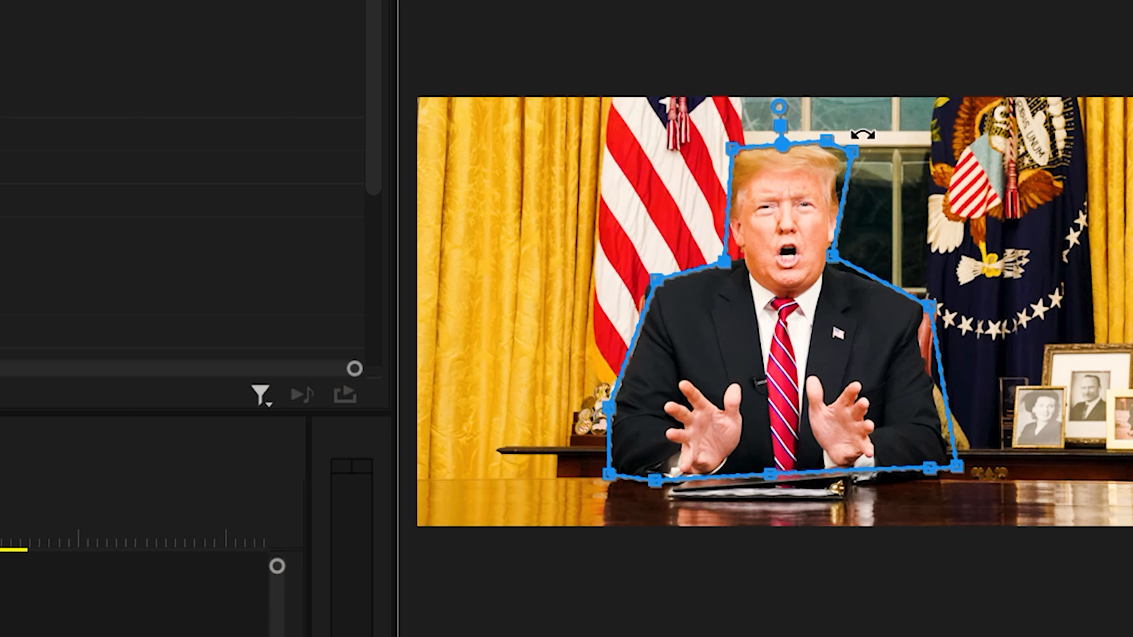
{"action": "left_click_drag", "start_coordinate": [850, 151], "coordinate": [844, 154]}
{"action": "left_click_drag", "start_coordinate": [957, 467], "coordinate": [946, 458]}
{"action": "mouse_move", "coordinate": [929, 307]}
{"action": "left_mouse_down"}
{"action": "mouse_move", "coordinate": [930, 317]}
{"action": "mouse_move", "coordinate": [911, 295]}
{"action": "left_mouse_up"}
{"action": "left_click_drag", "start_coordinate": [726, 259], "coordinate": [727, 254]}
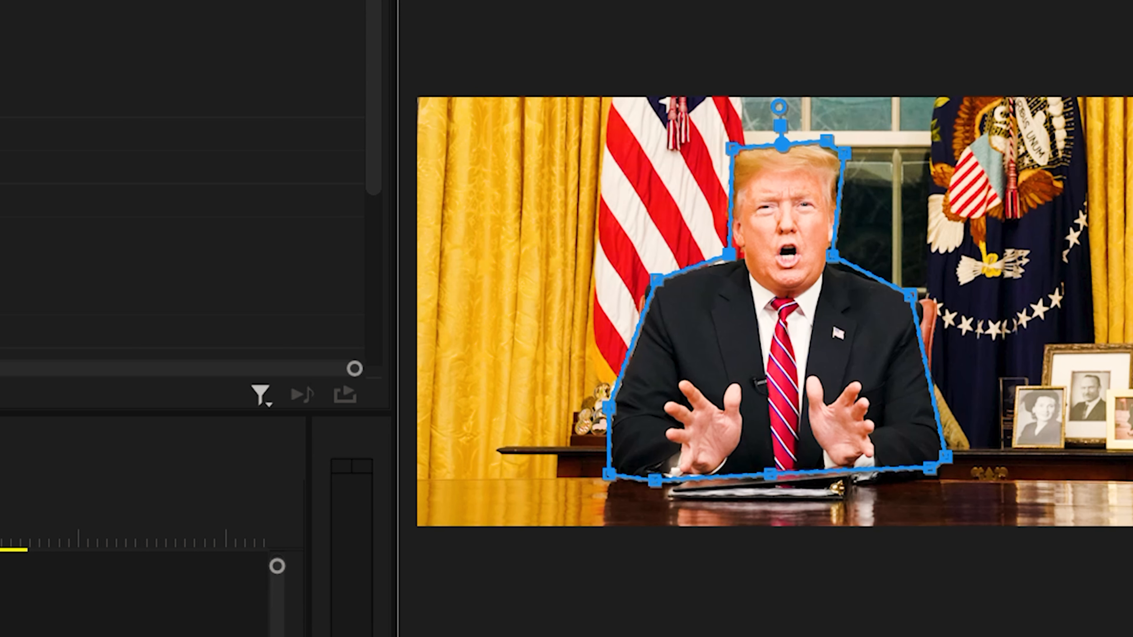
Keyframe the Lumetri Creative saturation from 100 at 00:00:00:21 to 0 at 00:00:07:00
{"action": "scroll", "coordinate": [183, 201], "scroll_direction": "down", "scroll_amount": 7}
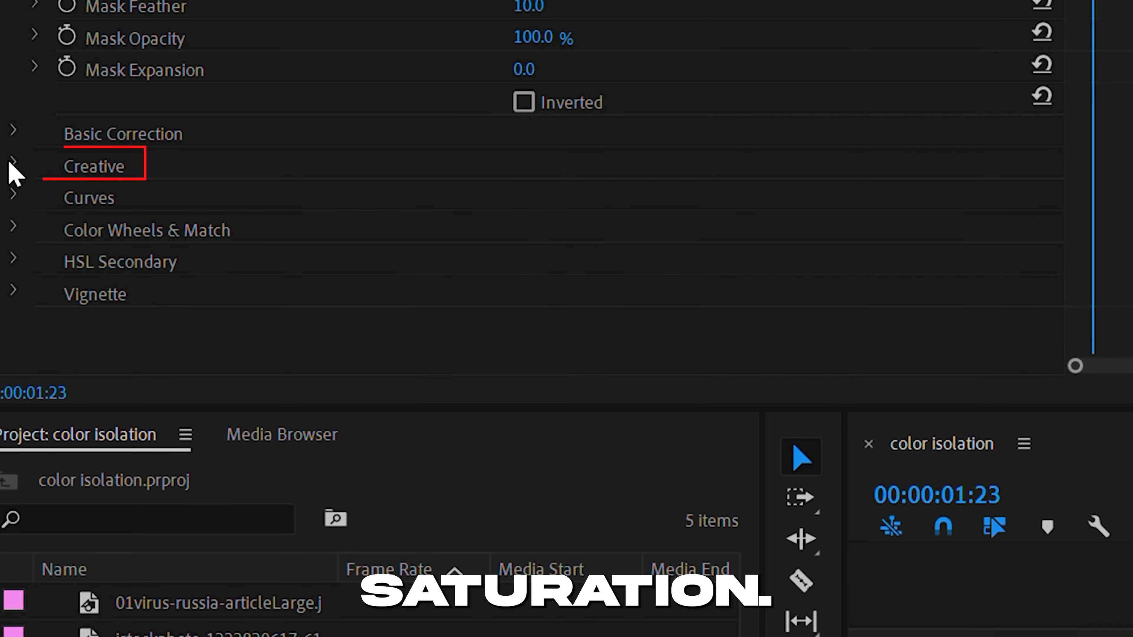
{"action": "left_click", "coordinate": [11, 164]}
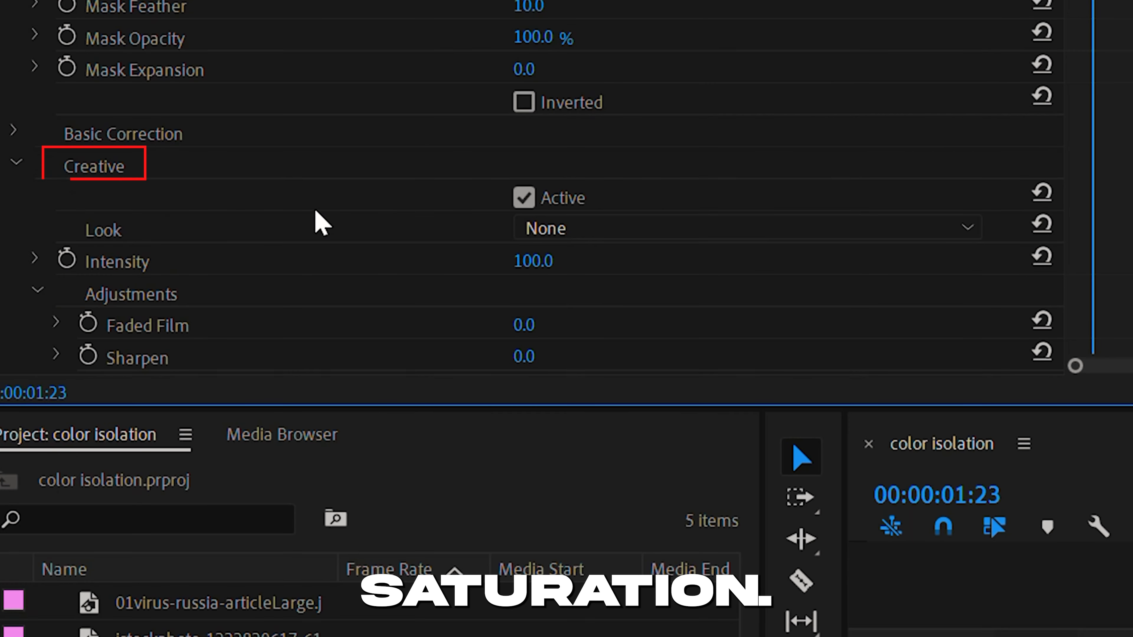
{"action": "scroll", "coordinate": [393, 172], "scroll_direction": "down", "scroll_amount": 2}
{"action": "scroll", "coordinate": [388, 170], "scroll_direction": "down", "scroll_amount": 2}
{"action": "scroll", "coordinate": [378, 167], "scroll_direction": "down", "scroll_amount": 2}
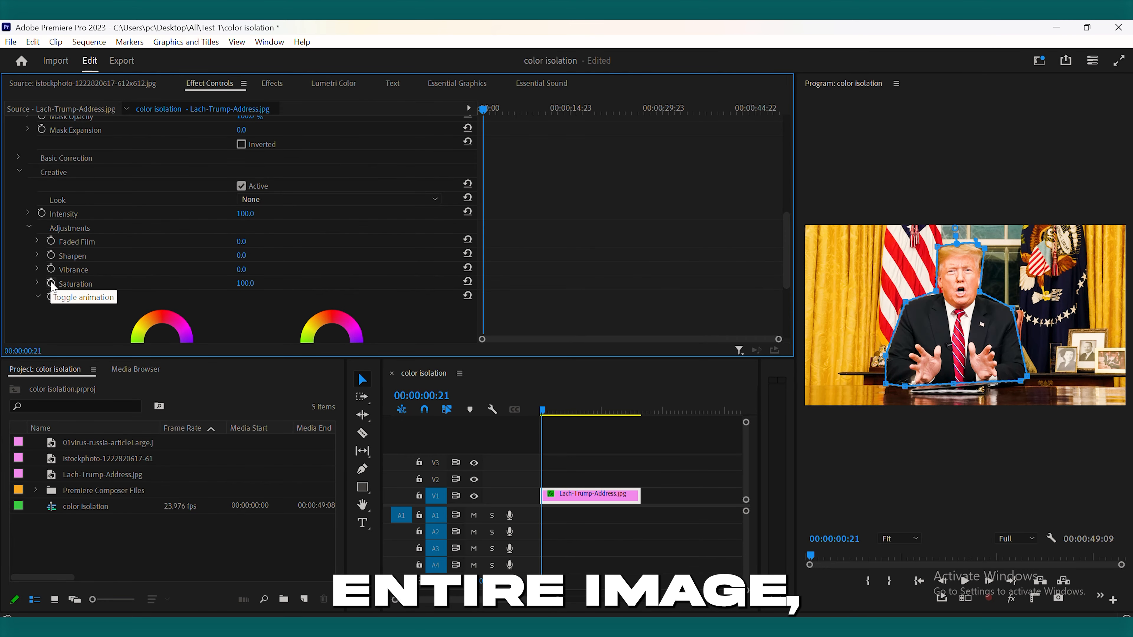
{"action": "left_click", "coordinate": [51, 284]}
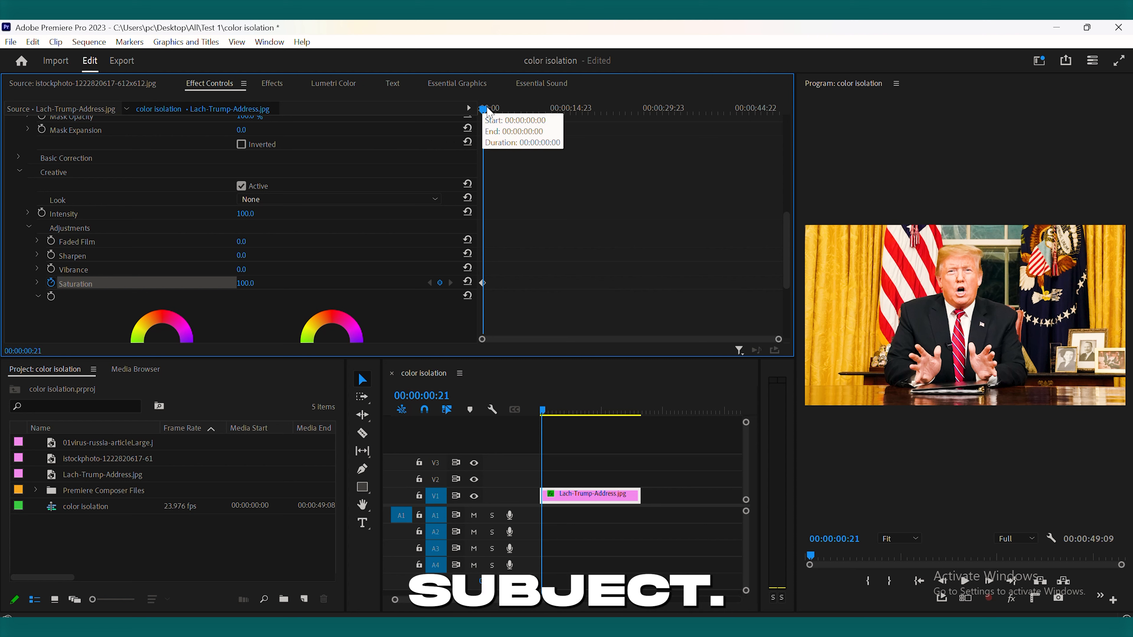
{"action": "left_click_drag", "start_coordinate": [484, 109], "coordinate": [520, 110]}
{"action": "left_click_drag", "start_coordinate": [245, 284], "coordinate": [215, 284]}
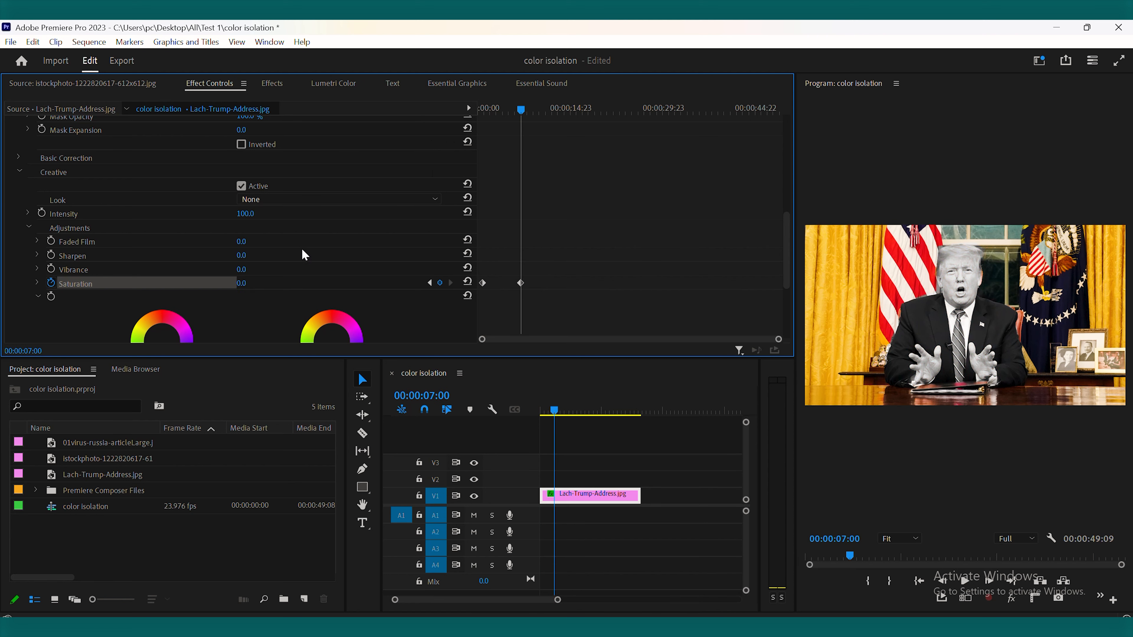
Move the saturation keyframes closer together near the clip's start to speed up the fade, and play it back
{"action": "left_click_drag", "start_coordinate": [528, 109], "coordinate": [455, 137]}
{"action": "key", "text": "space"}
{"action": "left_click_drag", "start_coordinate": [521, 283], "coordinate": [497, 286]}
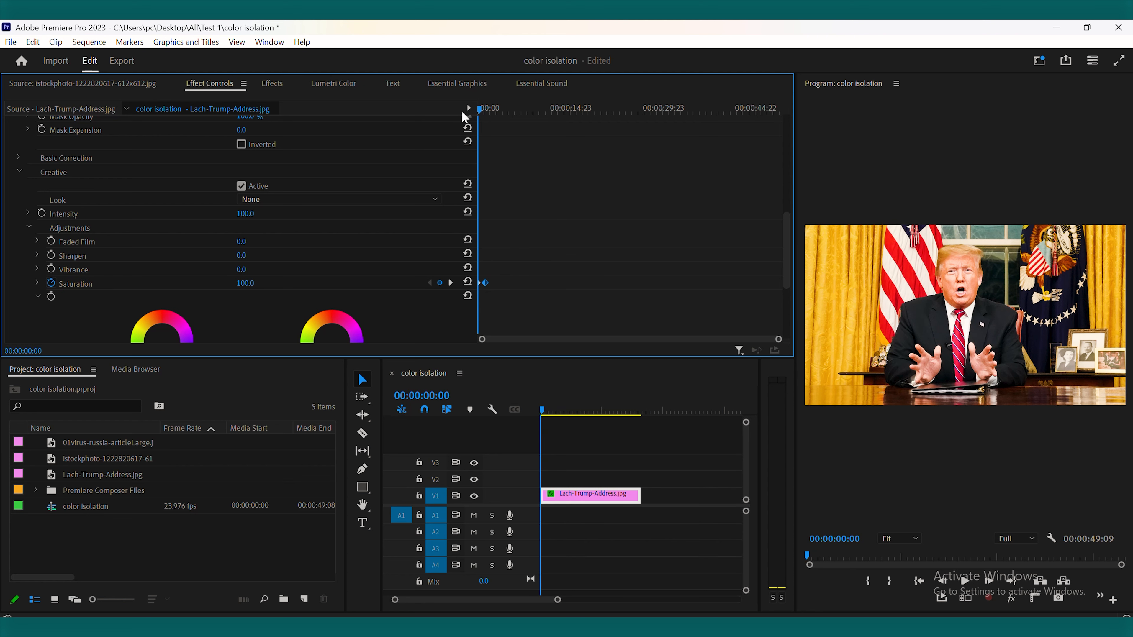
{"action": "key", "text": "space"}
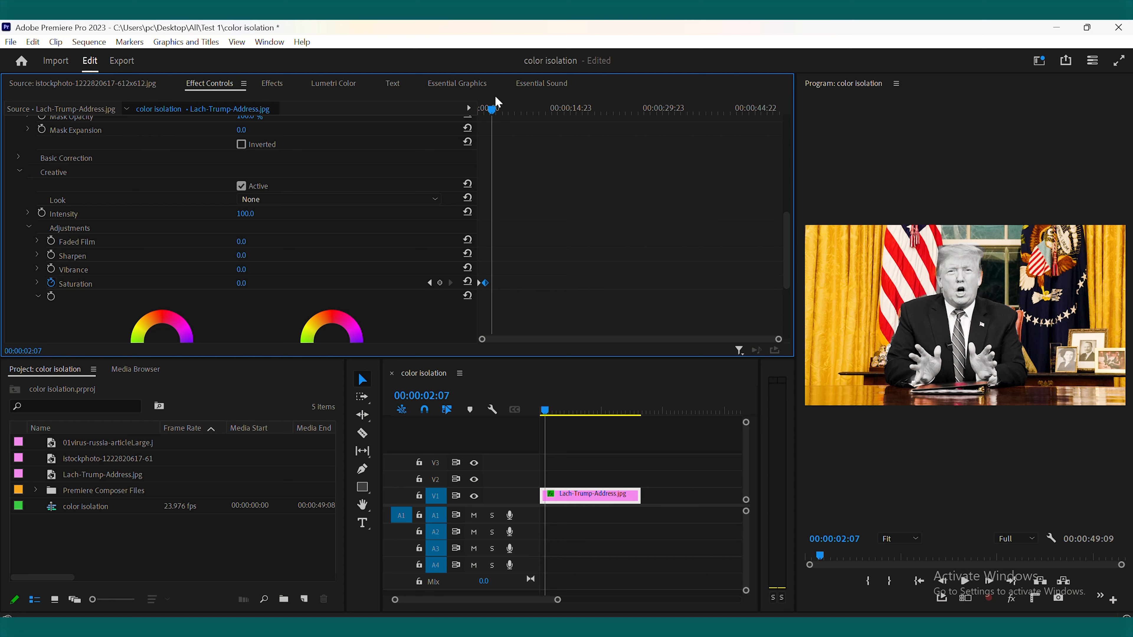
{"action": "left_click_drag", "start_coordinate": [496, 108], "coordinate": [473, 112]}
Invert the Lumetri Color mask so the desaturation affects the background instead of the man
{"action": "left_click", "coordinate": [244, 144]}
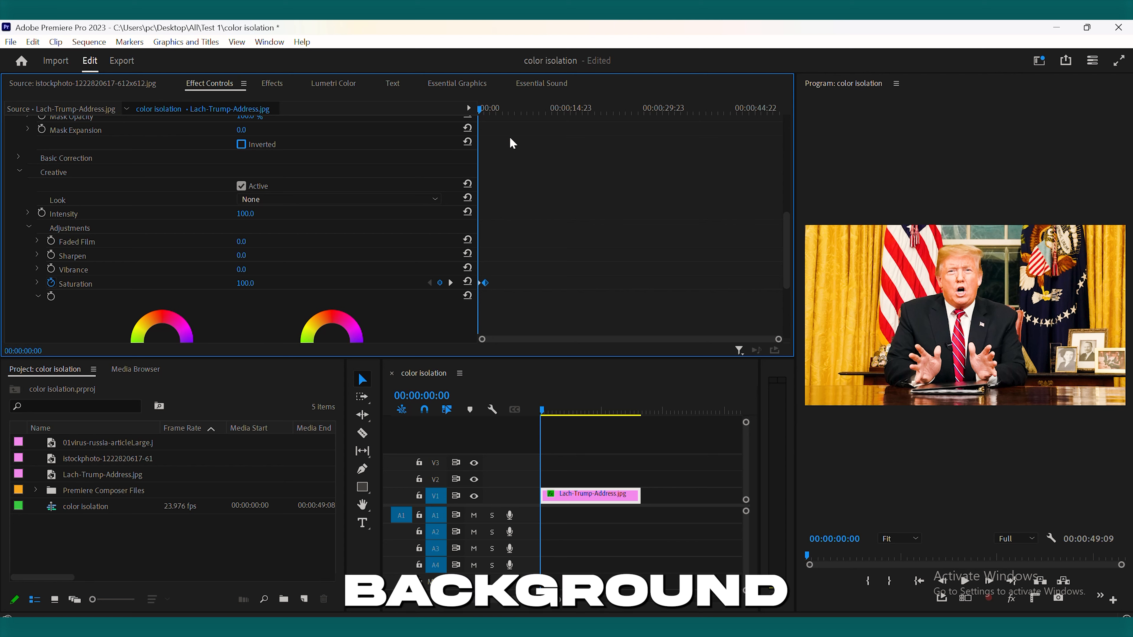
{"action": "left_click_drag", "start_coordinate": [480, 109], "coordinate": [483, 109]}
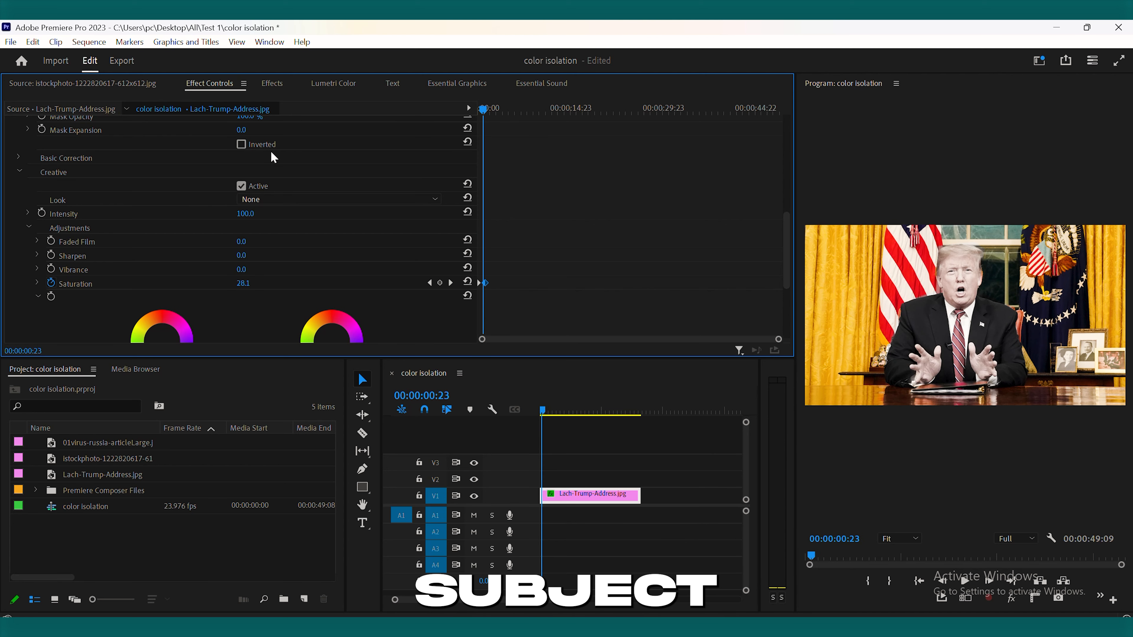
{"action": "left_click", "coordinate": [240, 145]}
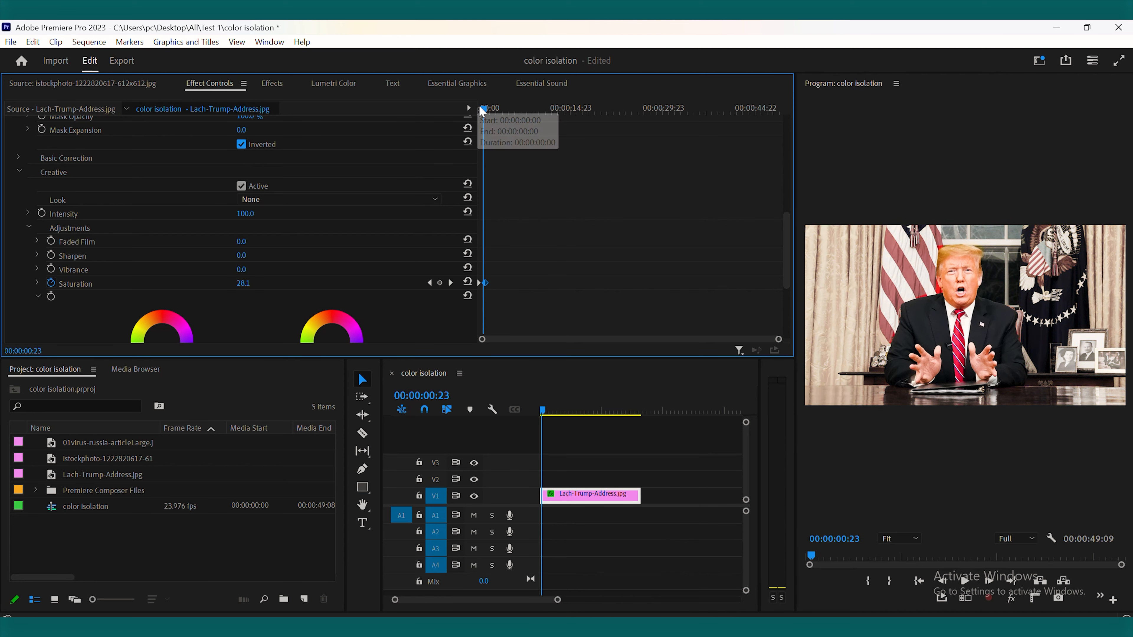
Play the clip from the start to check the background's fade to black and white, with the keyframe timeline enlarged
{"action": "left_click_drag", "start_coordinate": [482, 109], "coordinate": [464, 112]}
{"action": "key", "text": "space"}
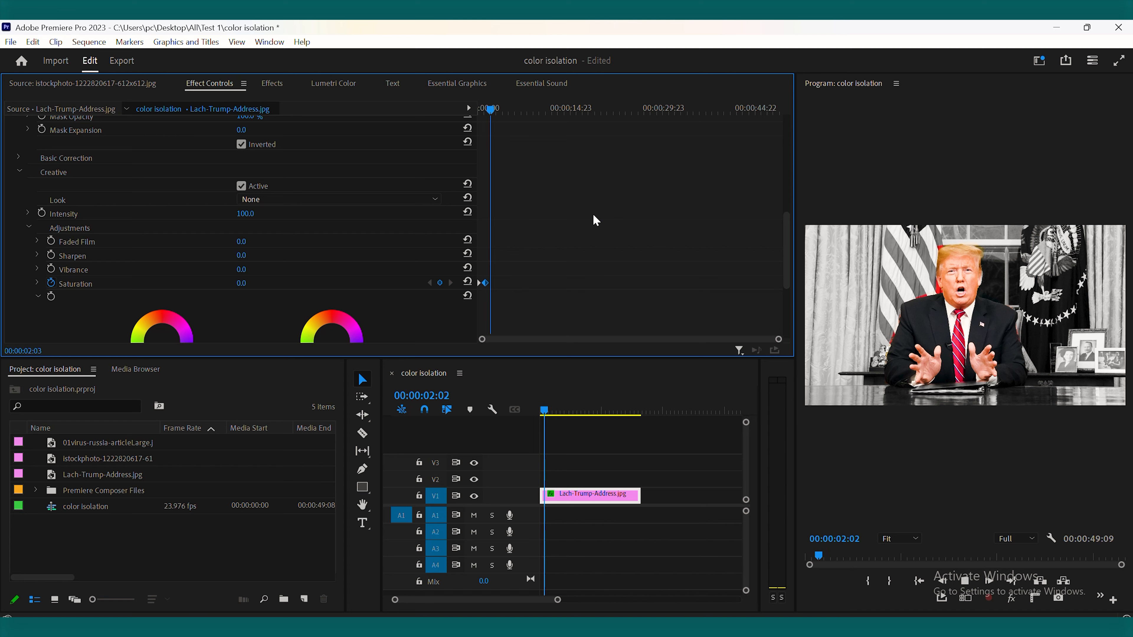
{"action": "left_click_drag", "start_coordinate": [779, 340], "coordinate": [677, 333]}
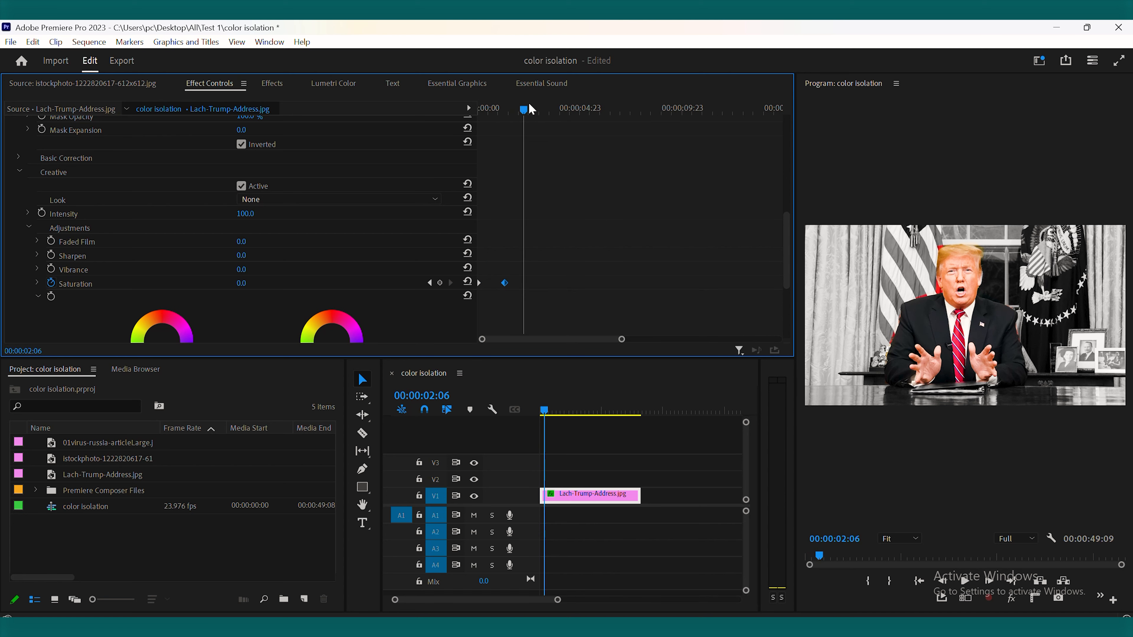
{"action": "left_click_drag", "start_coordinate": [527, 110], "coordinate": [459, 126]}
{"action": "key", "text": "space"}
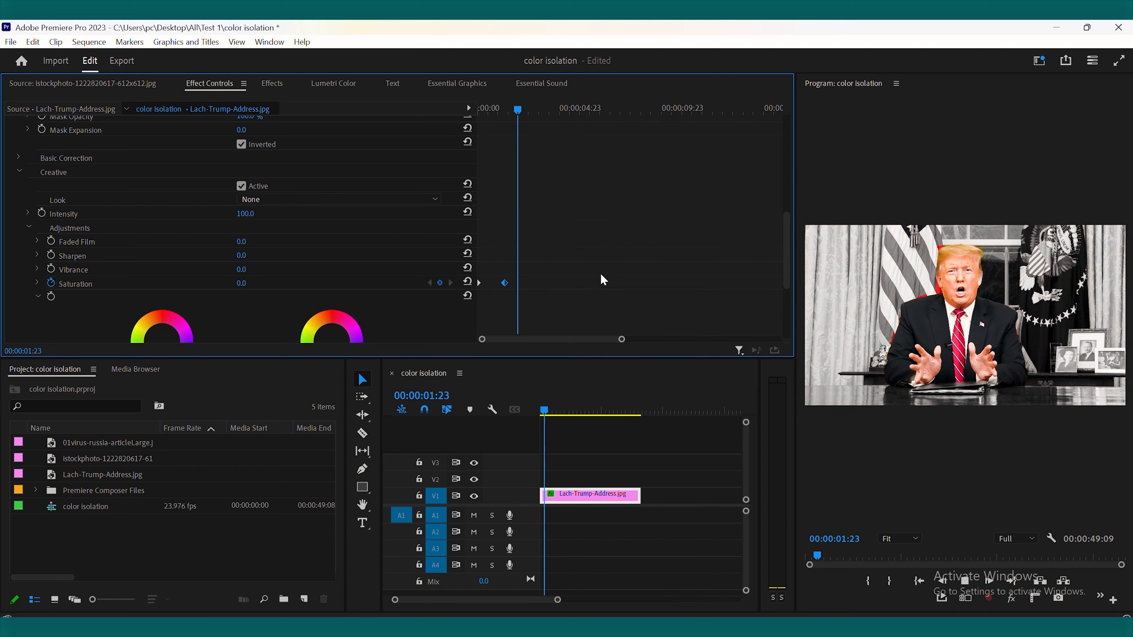
{"action": "left_click_drag", "start_coordinate": [518, 114], "coordinate": [469, 124]}
{"action": "key", "text": "space"}
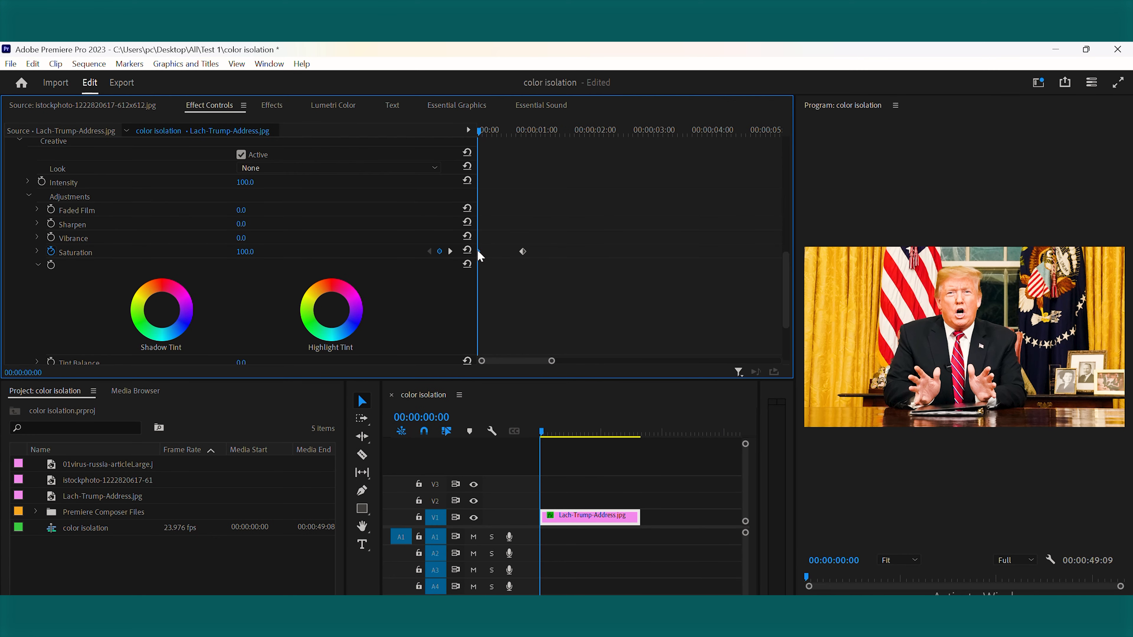
Apply Ease In to the first saturation keyframe and Ease Out to the second
{"action": "right_click", "coordinate": [481, 251]}
{"action": "left_click", "coordinate": [534, 452]}
{"action": "right_click", "coordinate": [523, 252]}
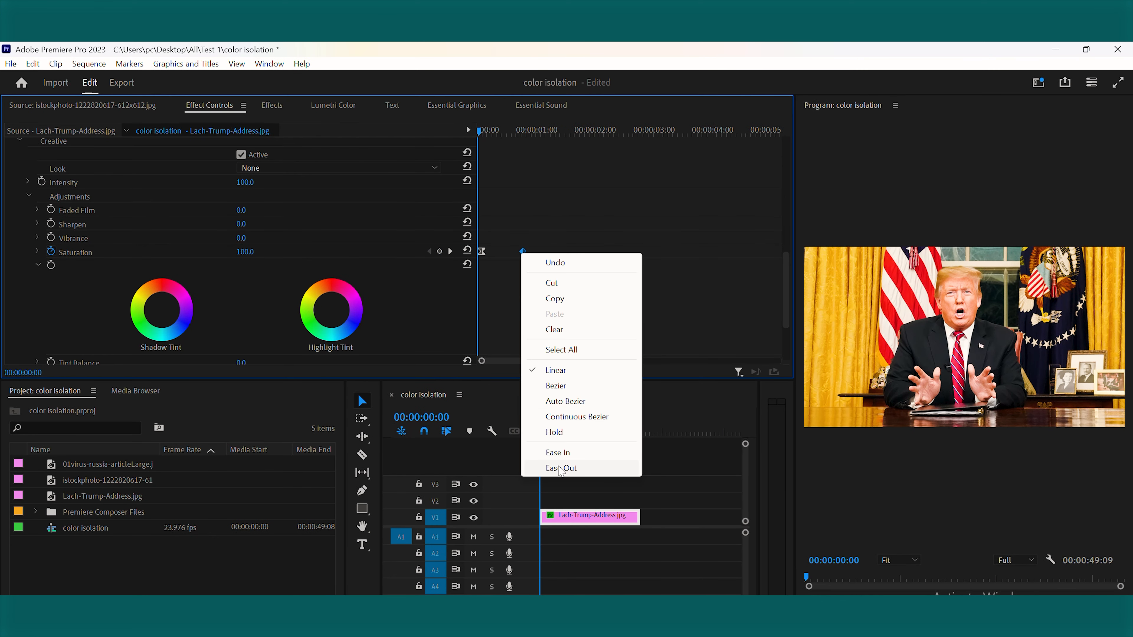
{"action": "left_click", "coordinate": [562, 468]}
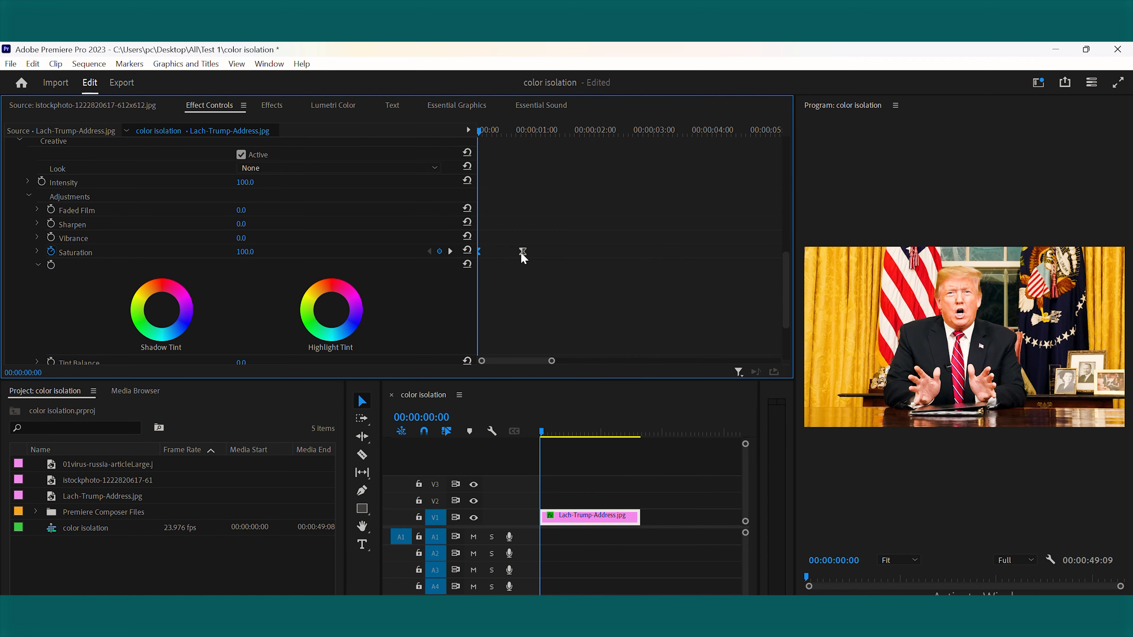
Play back the eased fade, and apply the Transform video effect to the Lach-Trump-Address.jpg clip
{"action": "key", "text": "space"}
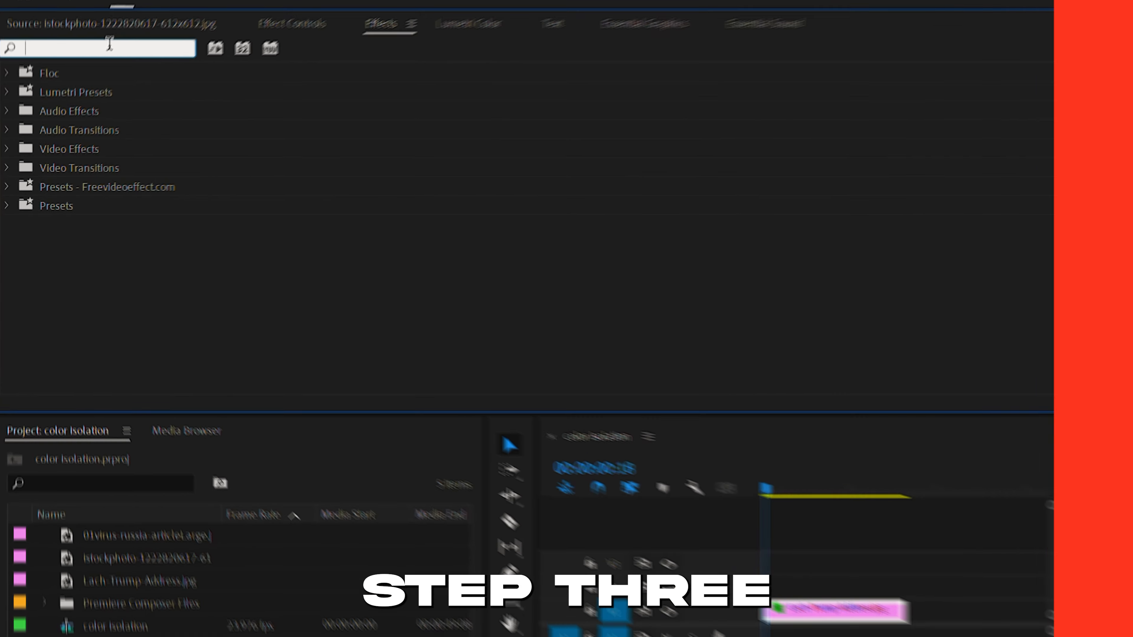
{"action": "type", "text": "tra"}
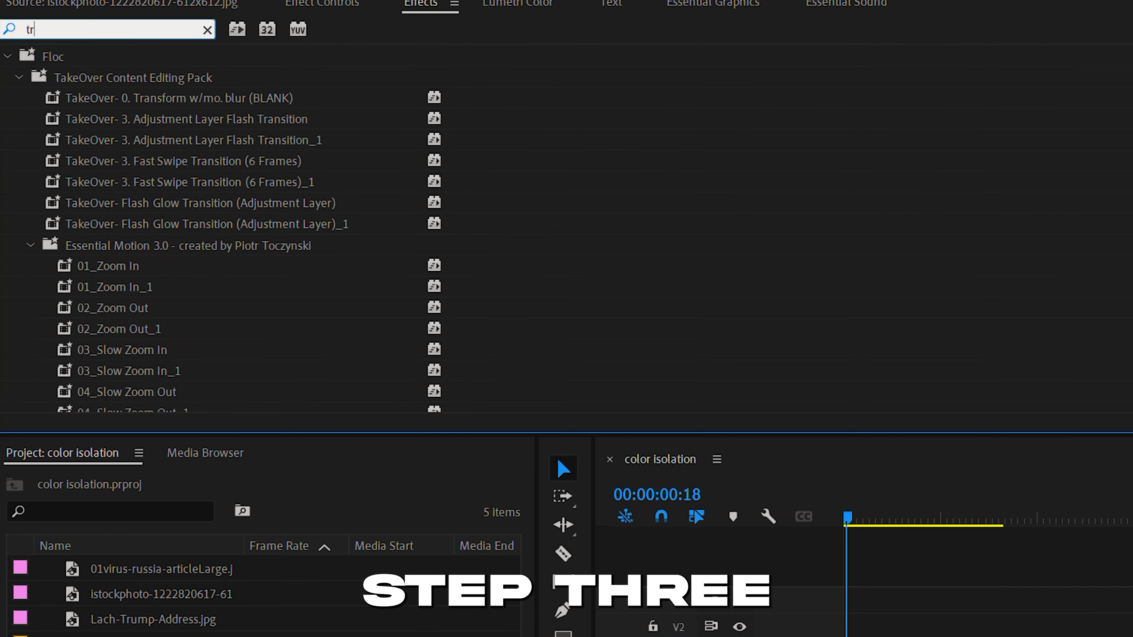
{"action": "type", "text": "n"}
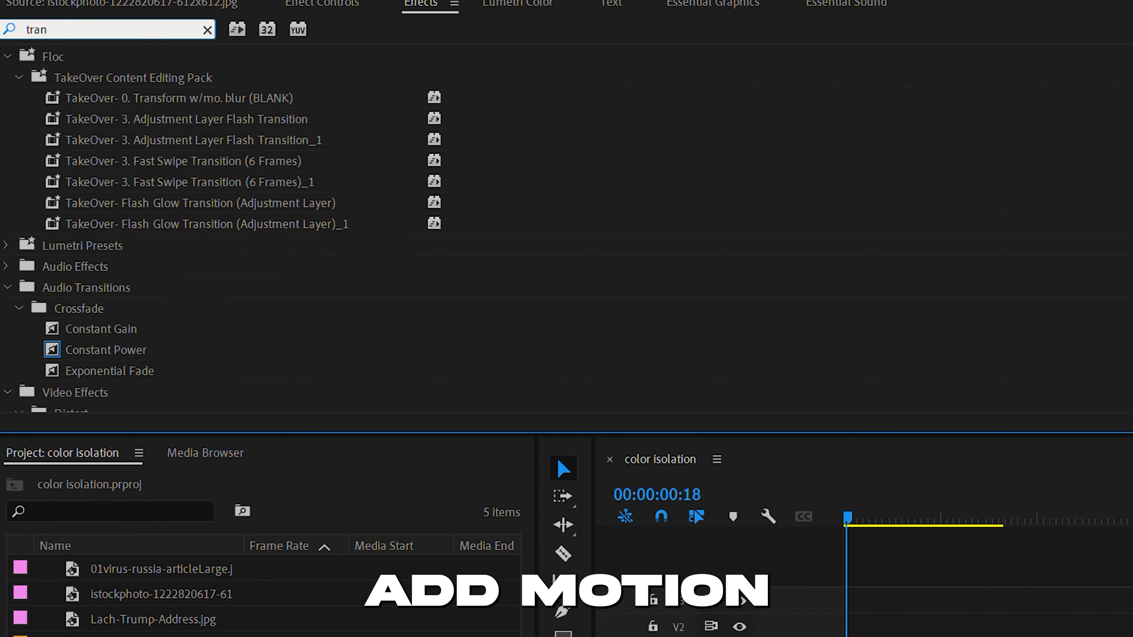
{"action": "type", "text": "s"}
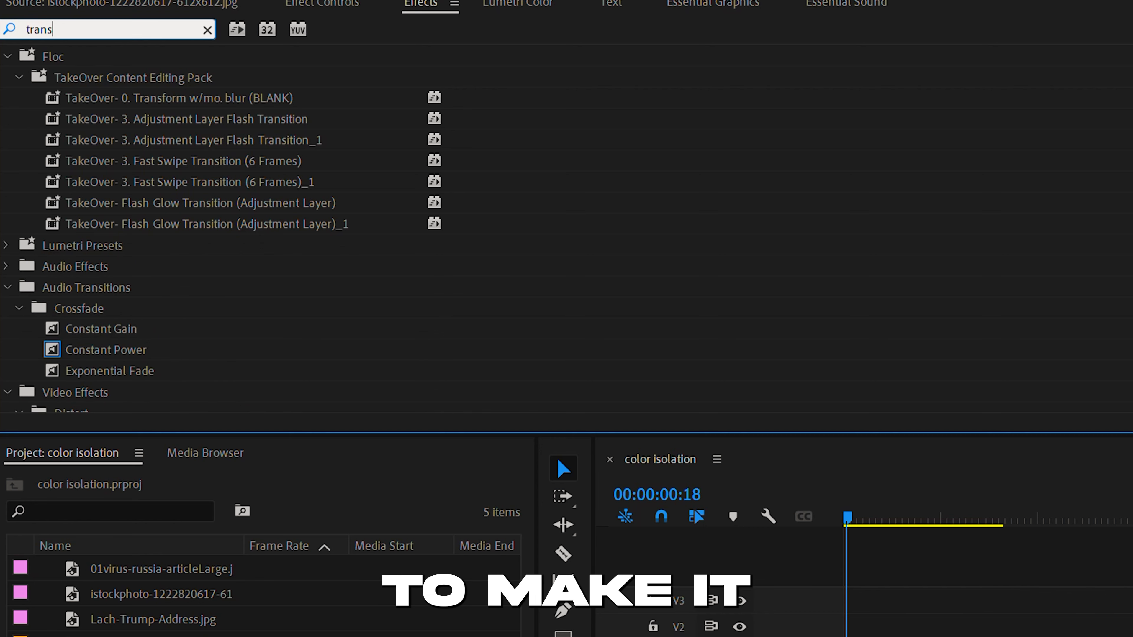
{"action": "scroll", "coordinate": [187, 288], "scroll_direction": "down", "scroll_amount": 3}
{"action": "scroll", "coordinate": [188, 288], "scroll_direction": "down", "scroll_amount": 3}
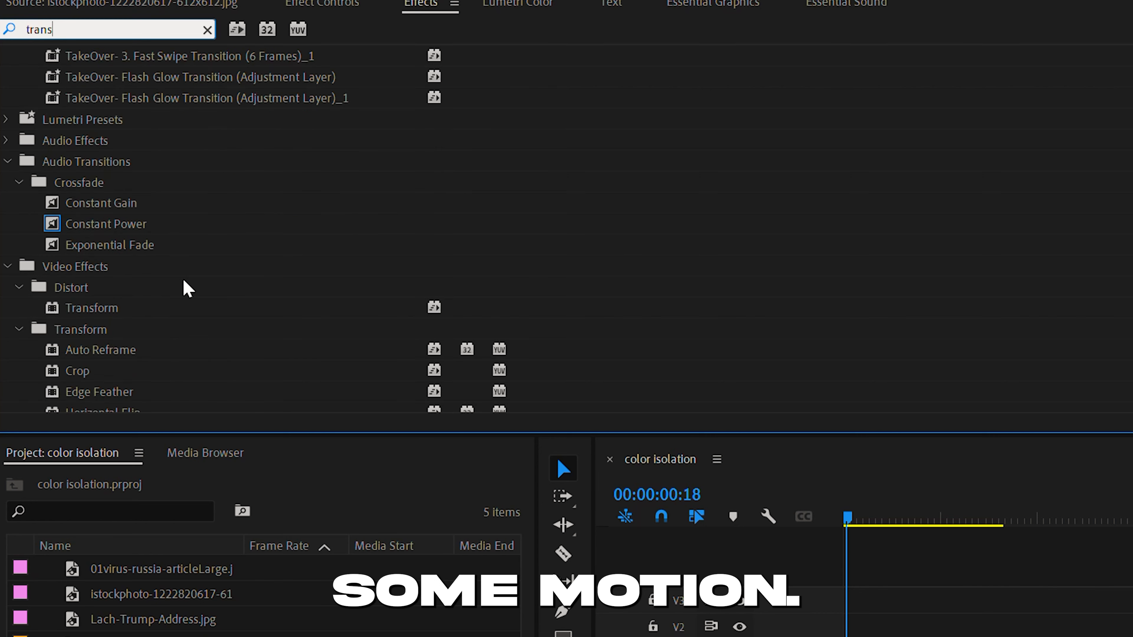
{"action": "left_click", "coordinate": [93, 306]}
{"action": "left_click_drag", "start_coordinate": [67, 308], "coordinate": [572, 507]}
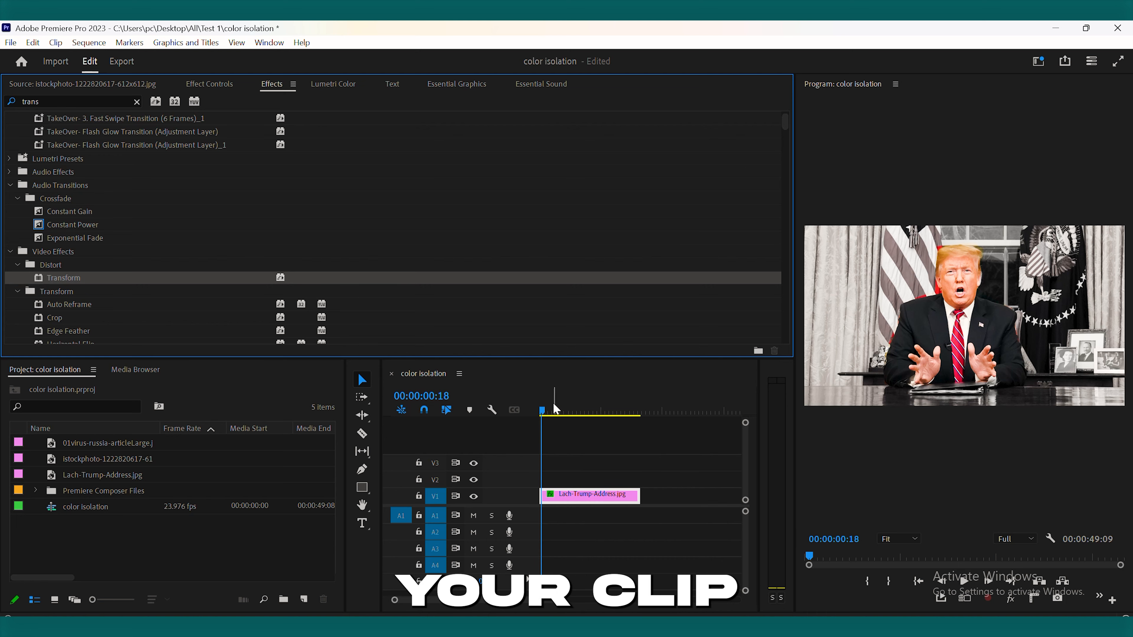
Turn off Use Composition's Shutter Angle in the clip's Transform effect and set the shutter angle to 180
{"action": "left_click", "coordinate": [226, 87]}
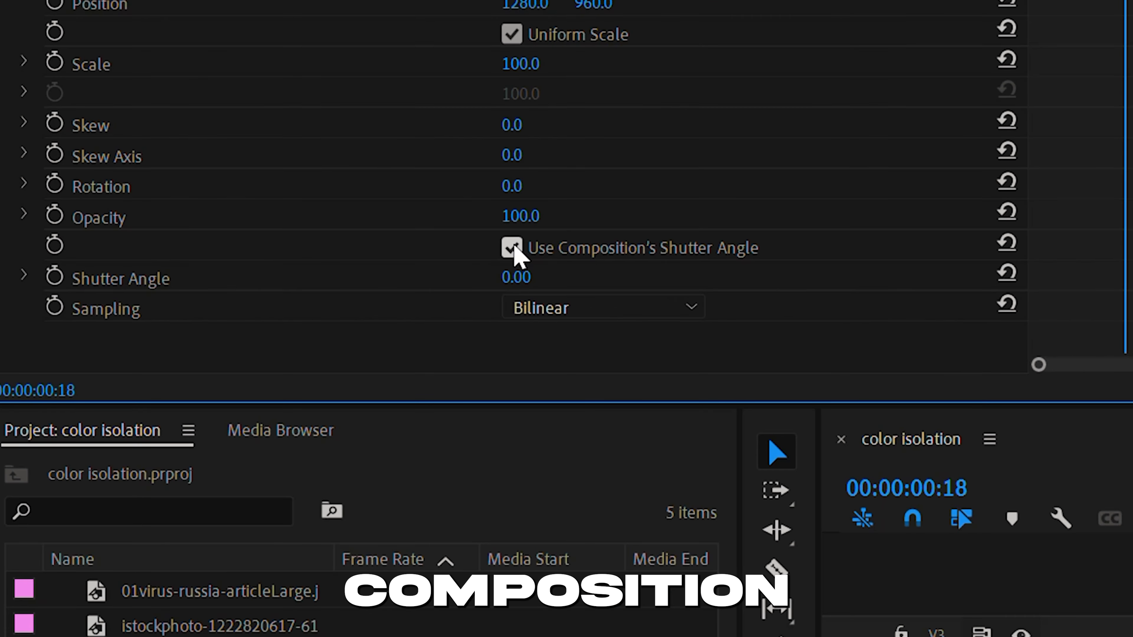
{"action": "left_click", "coordinate": [514, 248]}
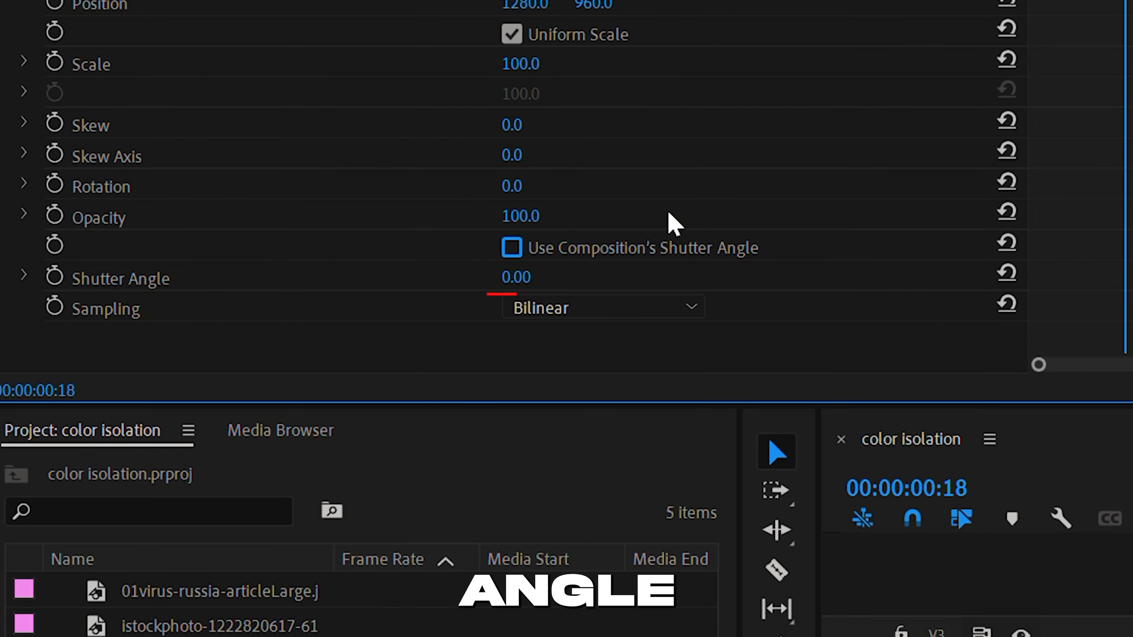
{"action": "left_click", "coordinate": [520, 279]}
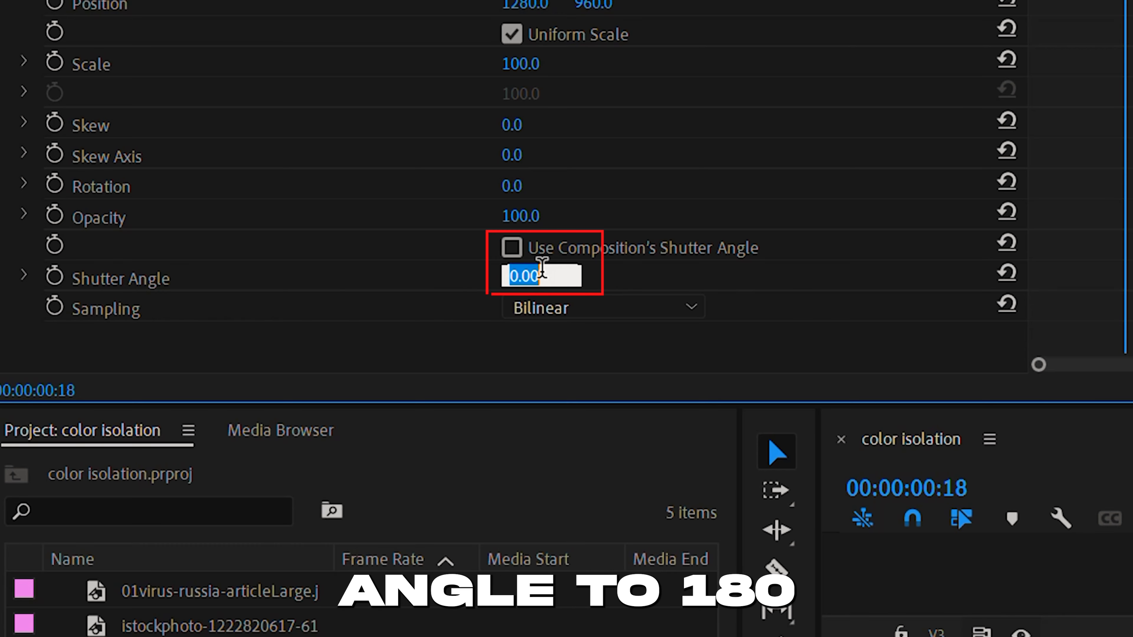
{"action": "type", "text": "180"}
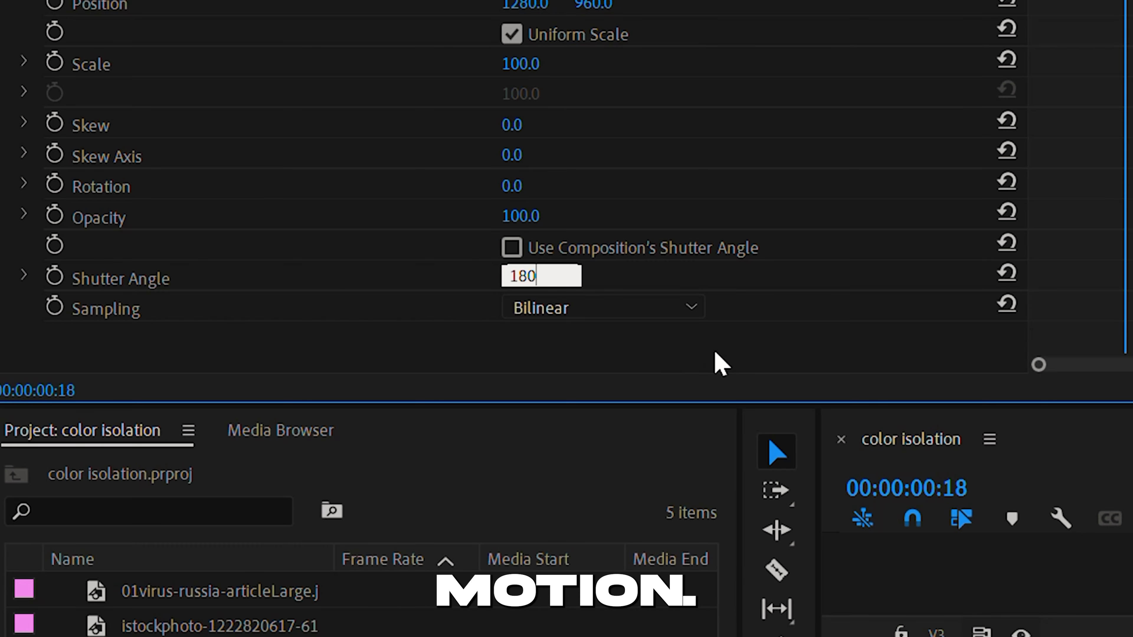
{"action": "left_click", "coordinate": [713, 362]}
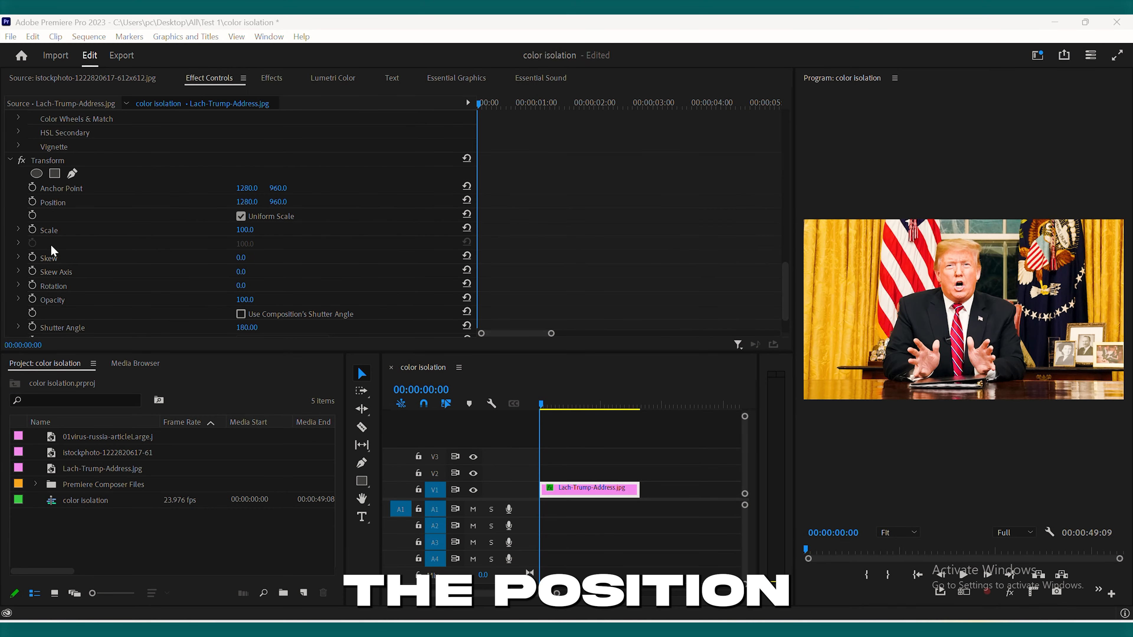
Keyframe the Transform effect's scale at 133 and rotation at -16° on the clip's first frame
{"action": "scroll", "coordinate": [45, 225], "scroll_direction": "down", "scroll_amount": 1}
{"action": "left_click", "coordinate": [32, 216]}
{"action": "left_click", "coordinate": [32, 271]}
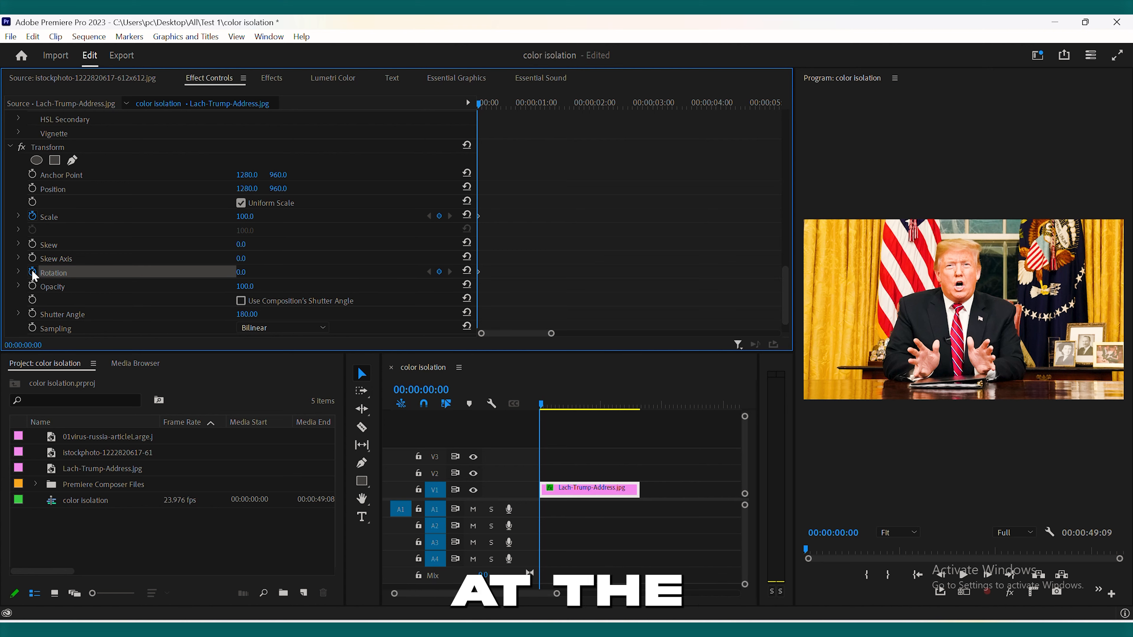
{"action": "left_click_drag", "start_coordinate": [254, 218], "coordinate": [255, 217]}
{"action": "left_click", "coordinate": [254, 215]}
{"action": "left_click", "coordinate": [283, 216]}
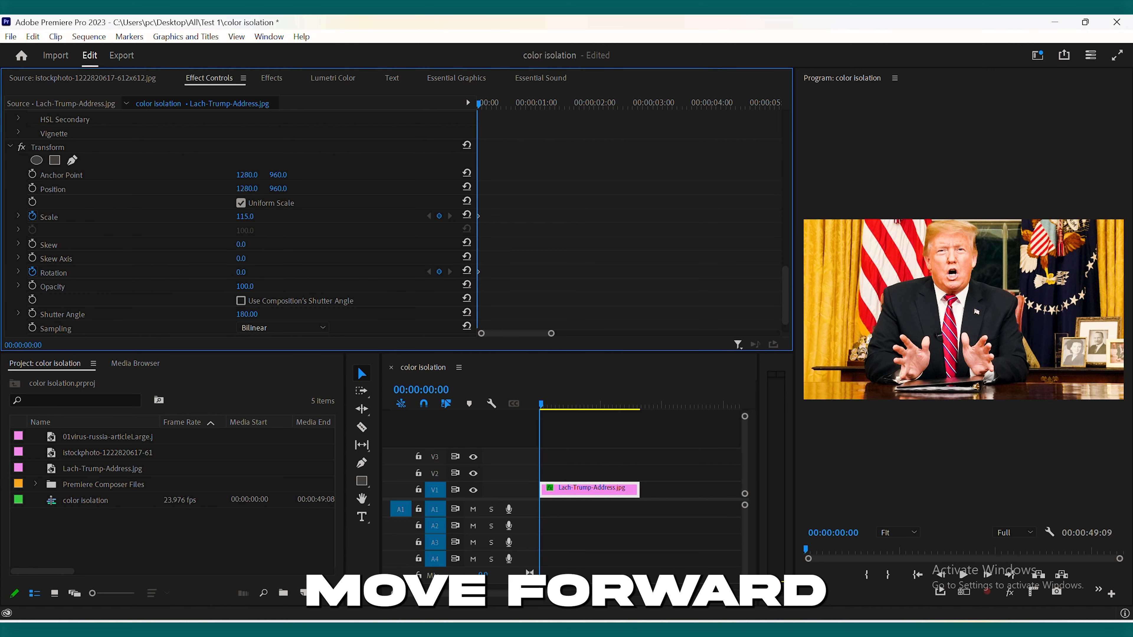
{"action": "left_click_drag", "start_coordinate": [243, 273], "coordinate": [234, 273]}
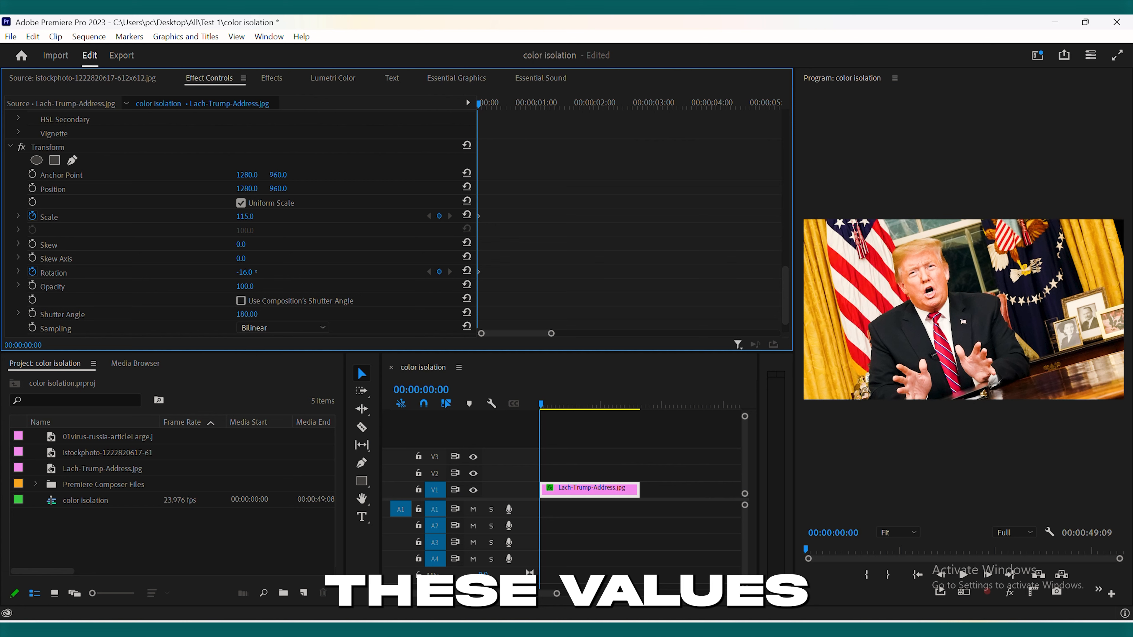
{"action": "left_click_drag", "start_coordinate": [244, 218], "coordinate": [254, 217]}
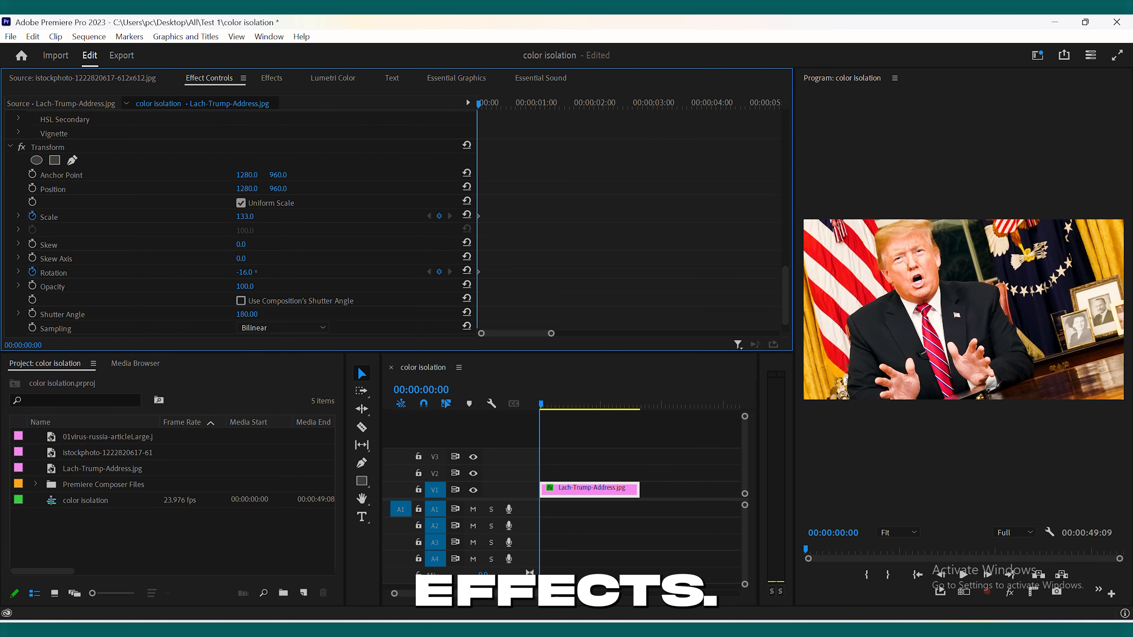
Add scale and rotation keyframes at 00:00:00:10 by resetting both Transform properties to their defaults
{"action": "key", "text": "Right"}
{"action": "key", "text": "Right"}
{"action": "key", "text": "Right"}
{"action": "key", "text": "Right"}
{"action": "key", "text": "Right"}
{"action": "key", "text": "Right"}
{"action": "key", "text": "Right"}
{"action": "key", "text": "Right"}
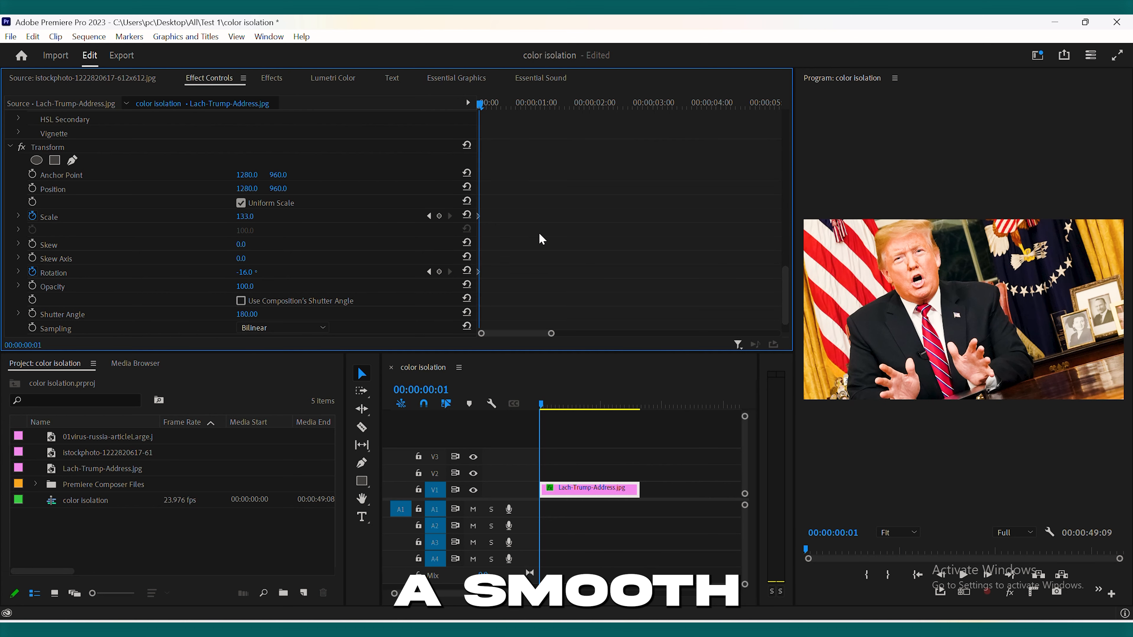
{"action": "key", "text": "Right"}
{"action": "key", "text": "Right"}
{"action": "left_click", "coordinate": [466, 216]}
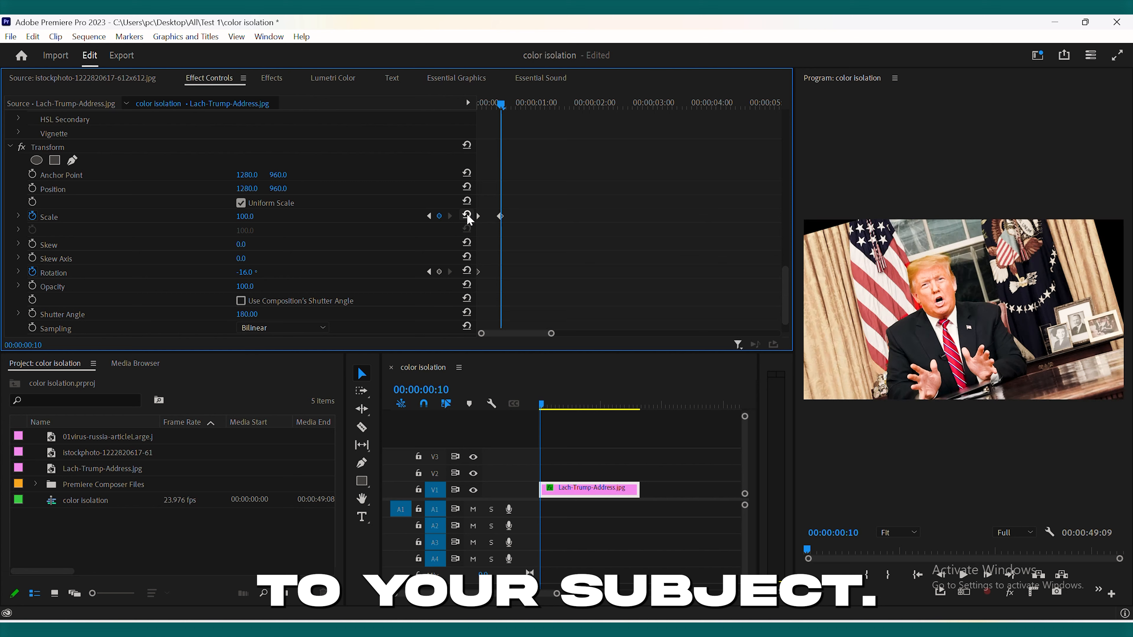
{"action": "left_click", "coordinate": [467, 271]}
Move the ending scale and rotation keyframes slightly later to slow the motion, and play the clip from the start
{"action": "mouse_move", "coordinate": [500, 105]}
{"action": "left_mouse_down"}
{"action": "mouse_move", "coordinate": [453, 106]}
{"action": "mouse_move", "coordinate": [551, 103]}
{"action": "mouse_move", "coordinate": [474, 106]}
{"action": "mouse_move", "coordinate": [494, 107]}
{"action": "left_mouse_up"}
{"action": "left_click_drag", "start_coordinate": [509, 193], "coordinate": [488, 275]}
{"action": "left_click_drag", "start_coordinate": [500, 216], "coordinate": [508, 216]}
{"action": "left_click_drag", "start_coordinate": [494, 105], "coordinate": [477, 106]}
{"action": "key", "text": "space"}
{"action": "key", "text": "space"}
{"action": "left_click_drag", "start_coordinate": [557, 105], "coordinate": [476, 107]}
{"action": "key", "text": "space"}
{"action": "key", "text": "space"}
Move the ending scale and rotation keyframes further, to about 19 frames in, and replay the clip from the start
{"action": "left_click", "coordinate": [513, 238]}
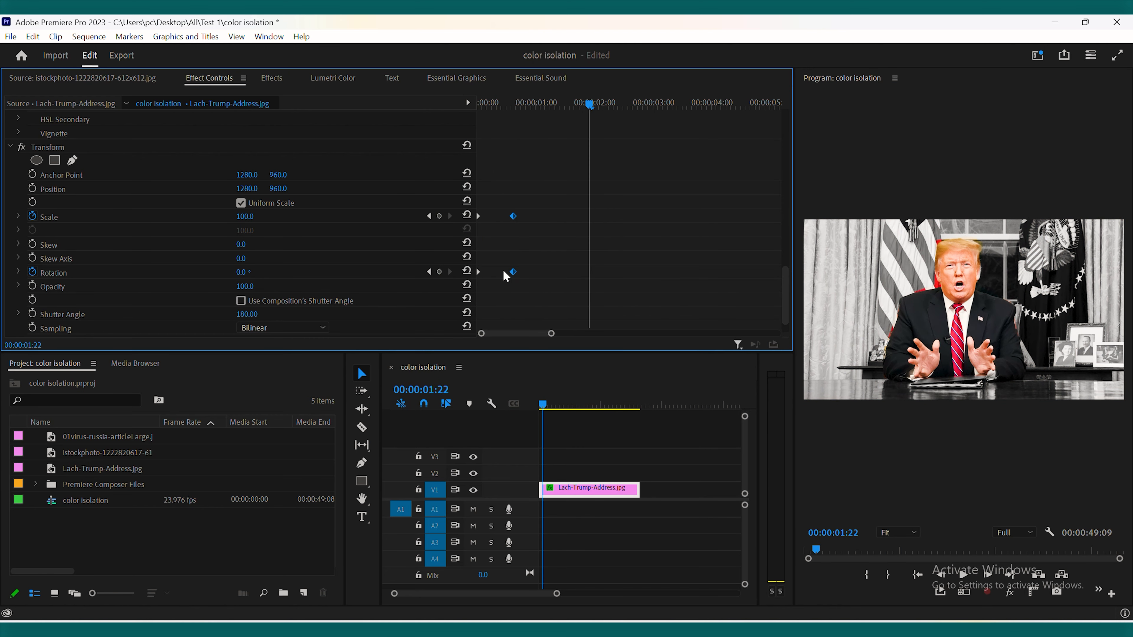
{"action": "left_click_drag", "start_coordinate": [521, 217], "coordinate": [525, 218]}
{"action": "left_click_drag", "start_coordinate": [526, 105], "coordinate": [460, 130]}
{"action": "key", "text": "space"}
{"action": "key", "text": "space"}
{"action": "left_click_drag", "start_coordinate": [616, 105], "coordinate": [475, 109]}
Apply Ease In to the first scale and rotation keyframes and Ease Out to the ending pair, and play the result
{"action": "left_click_drag", "start_coordinate": [492, 281], "coordinate": [480, 243]}
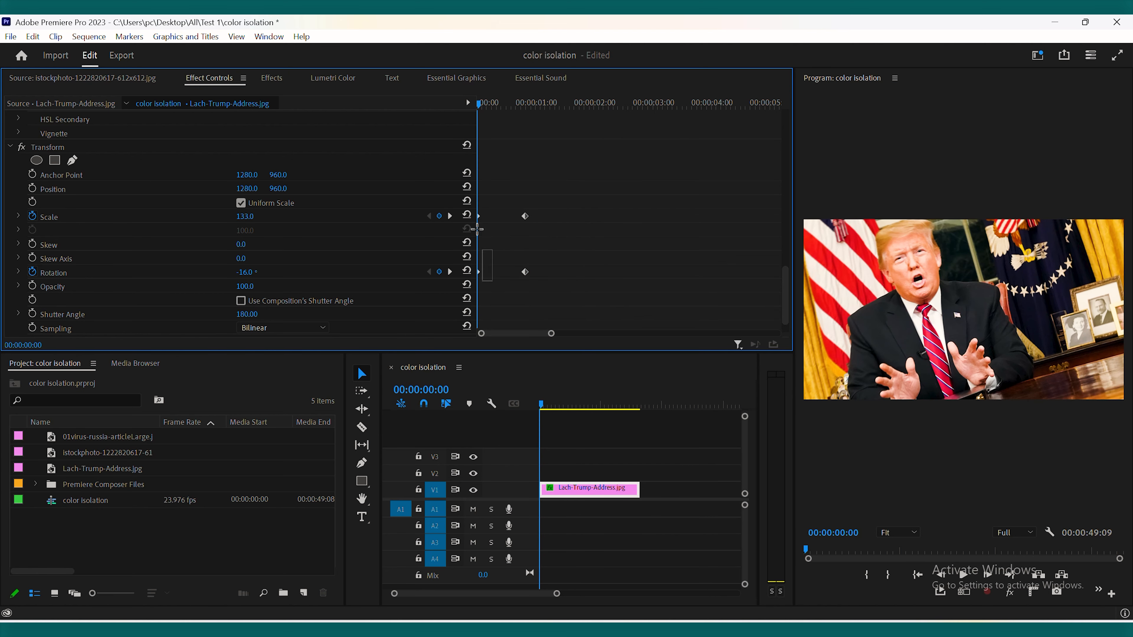
{"action": "right_click", "coordinate": [482, 216]}
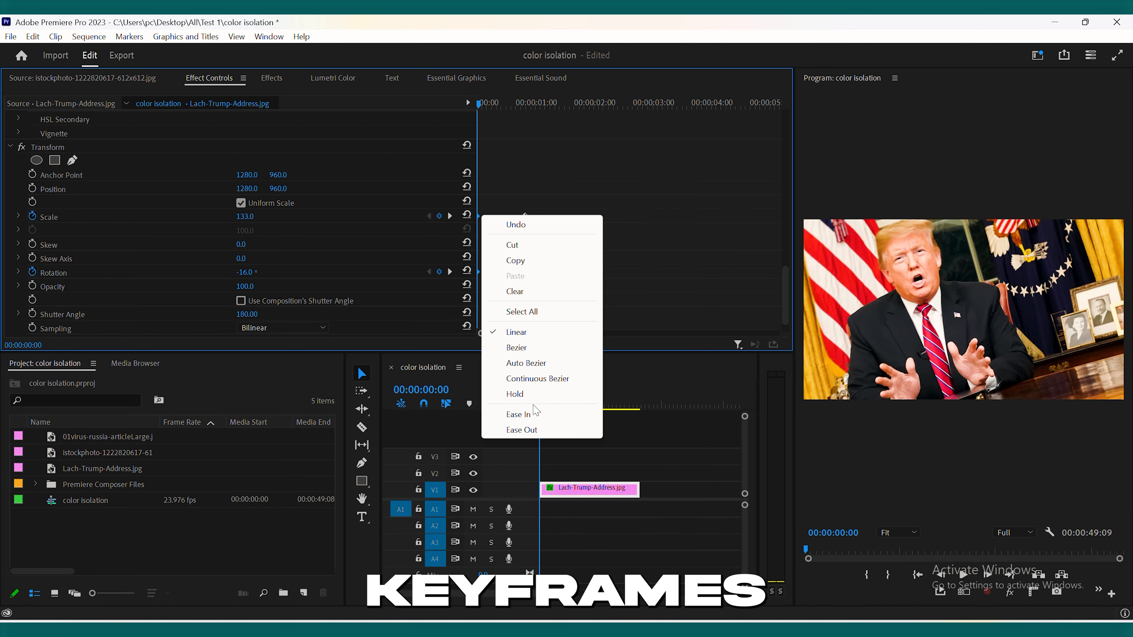
{"action": "left_click", "coordinate": [522, 414]}
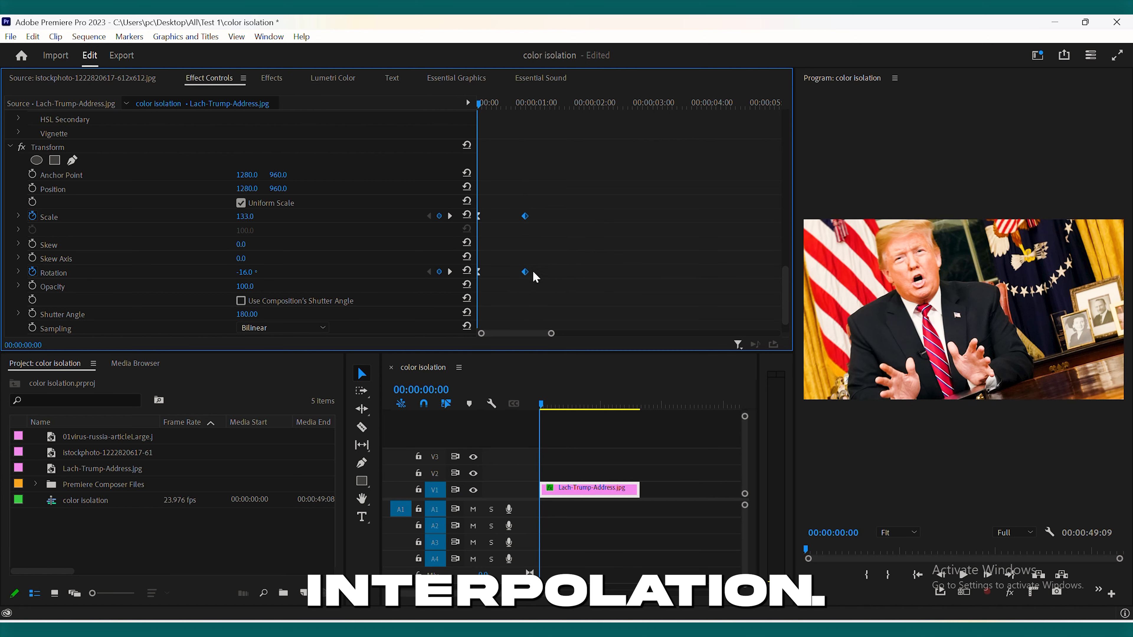
{"action": "right_click", "coordinate": [528, 216]}
{"action": "left_click", "coordinate": [561, 429]}
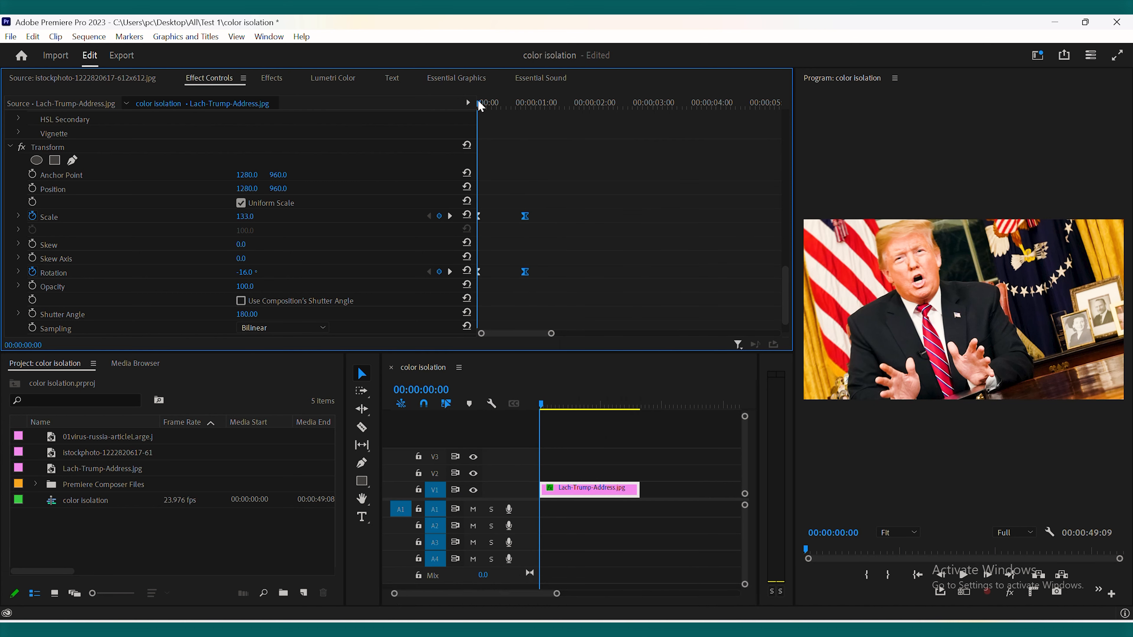
{"action": "key", "text": "space"}
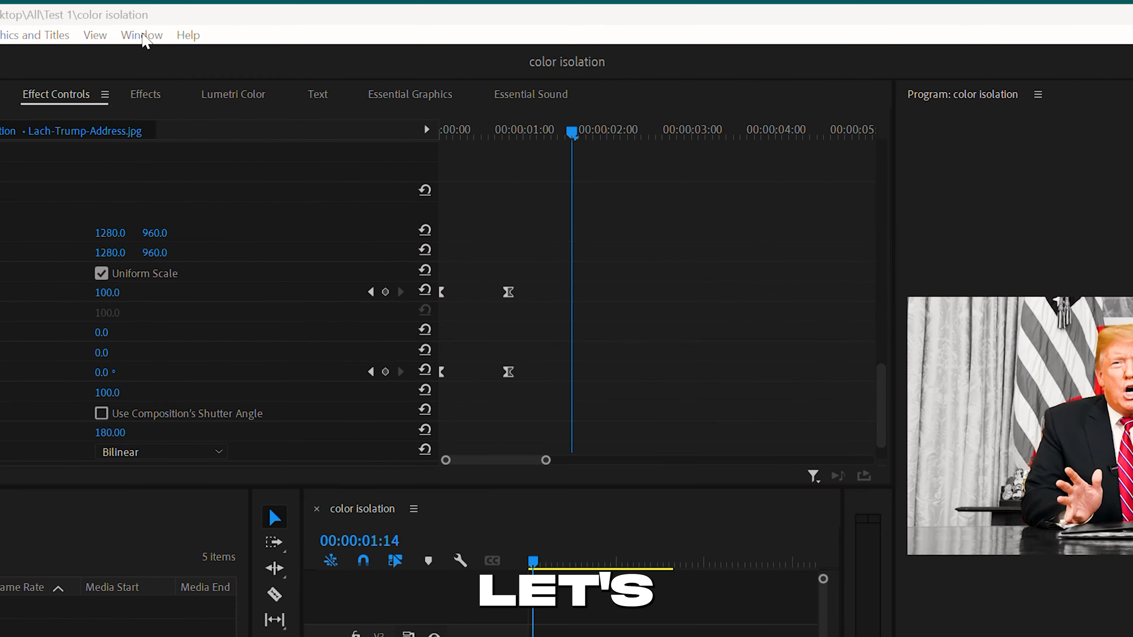
Open the Premiere Composer extension and browse to the Transition sounds in the Starter Pack
{"action": "left_click", "coordinate": [142, 36]}
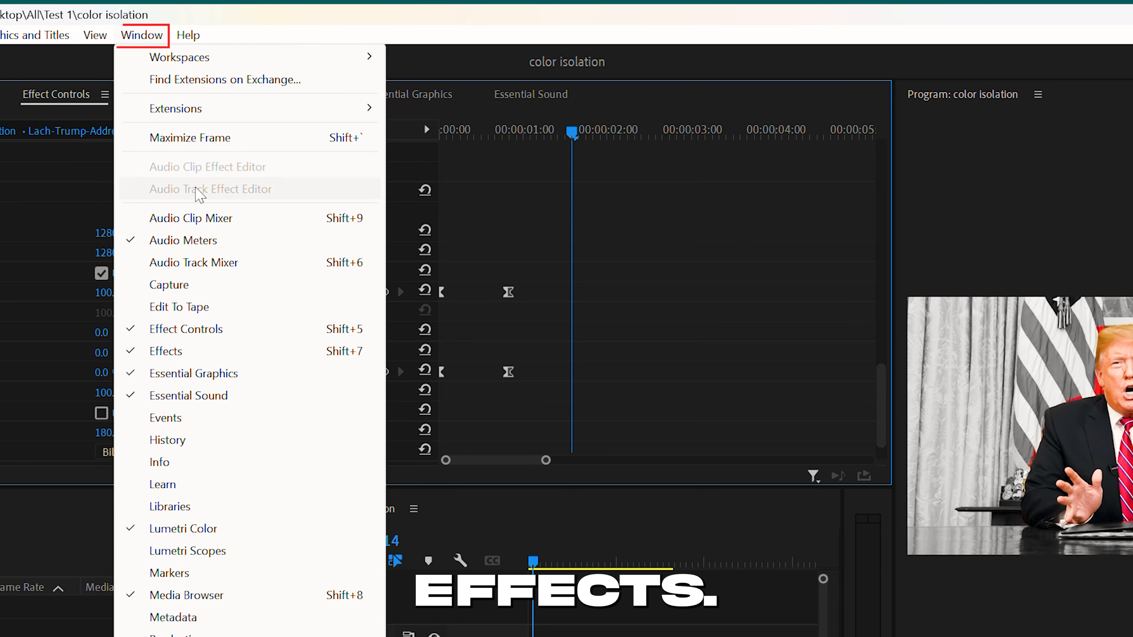
{"action": "mouse_move", "coordinate": [179, 108]}
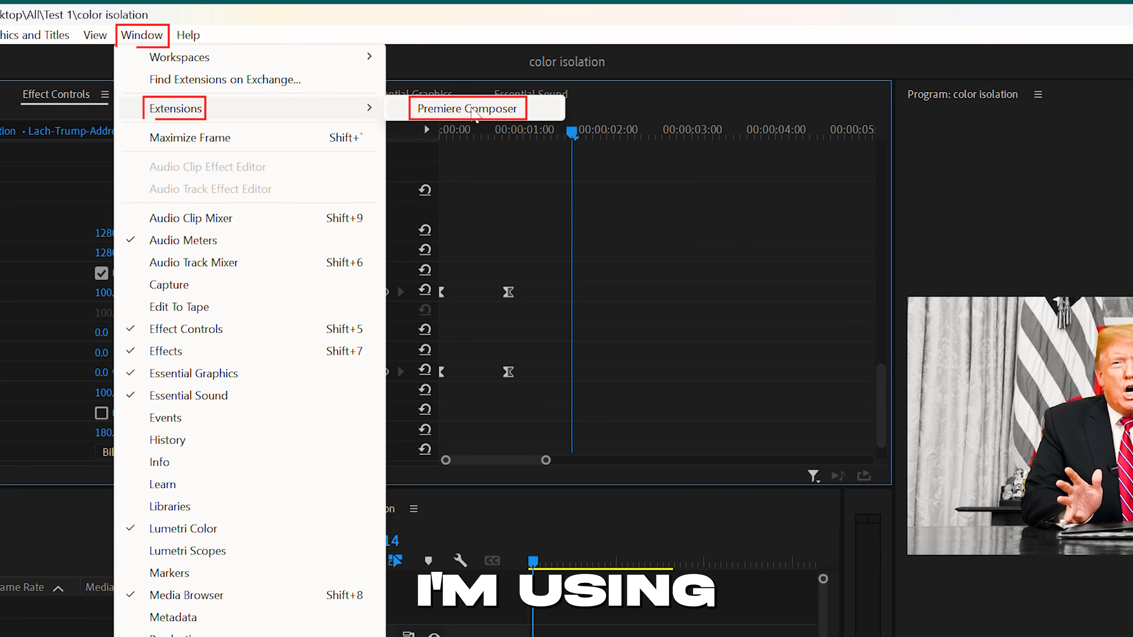
{"action": "left_click", "coordinate": [473, 108]}
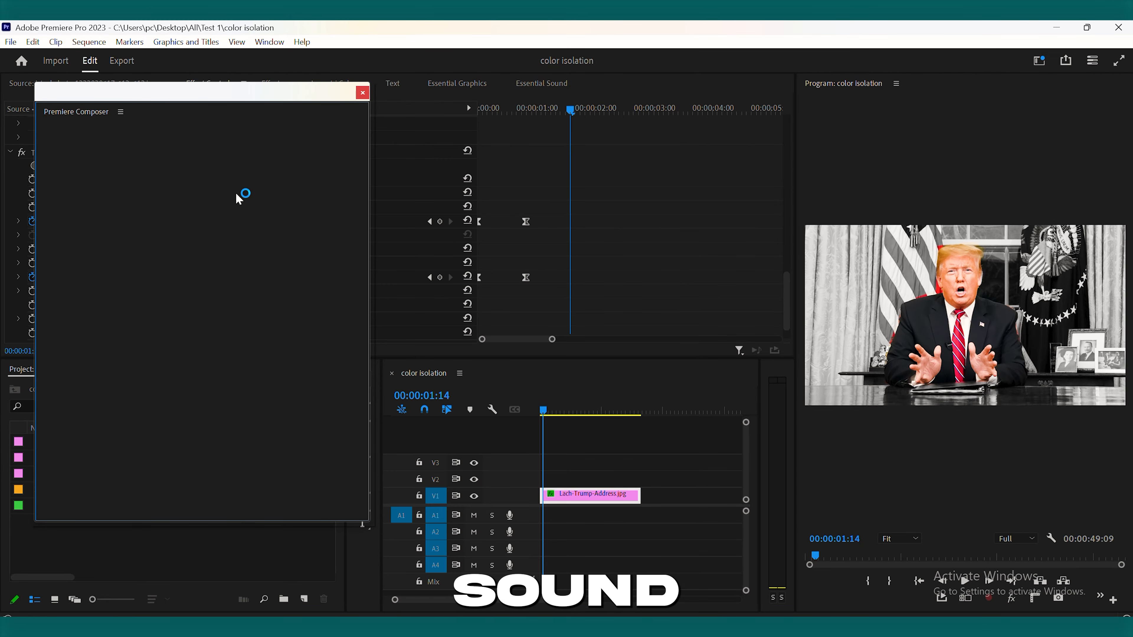
{"action": "left_click", "coordinate": [66, 175]}
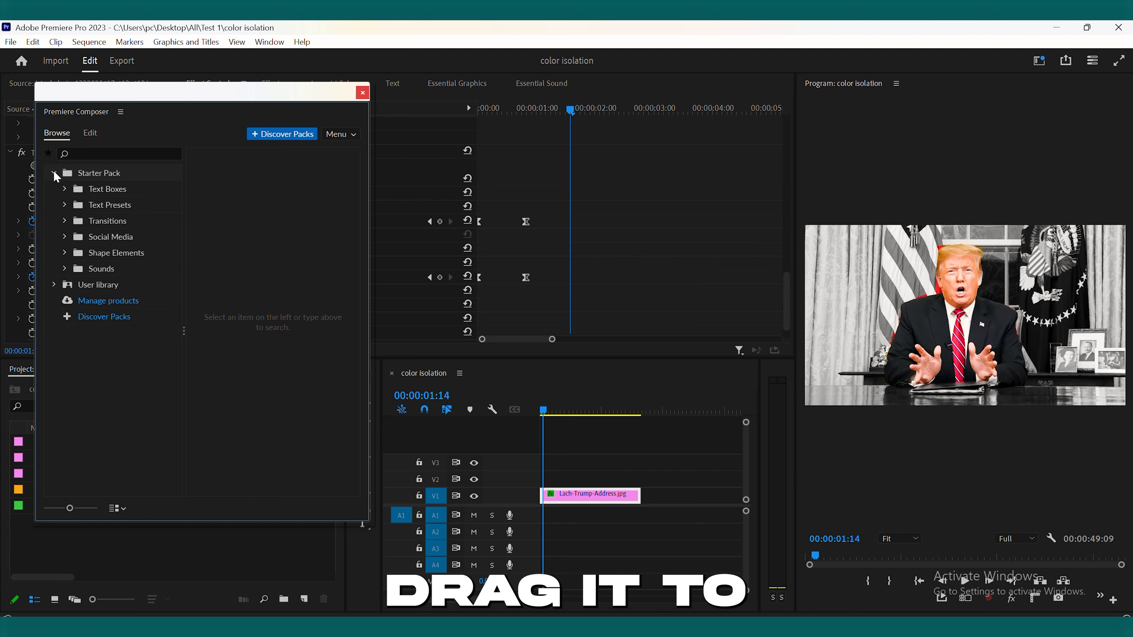
{"action": "left_click", "coordinate": [67, 270]}
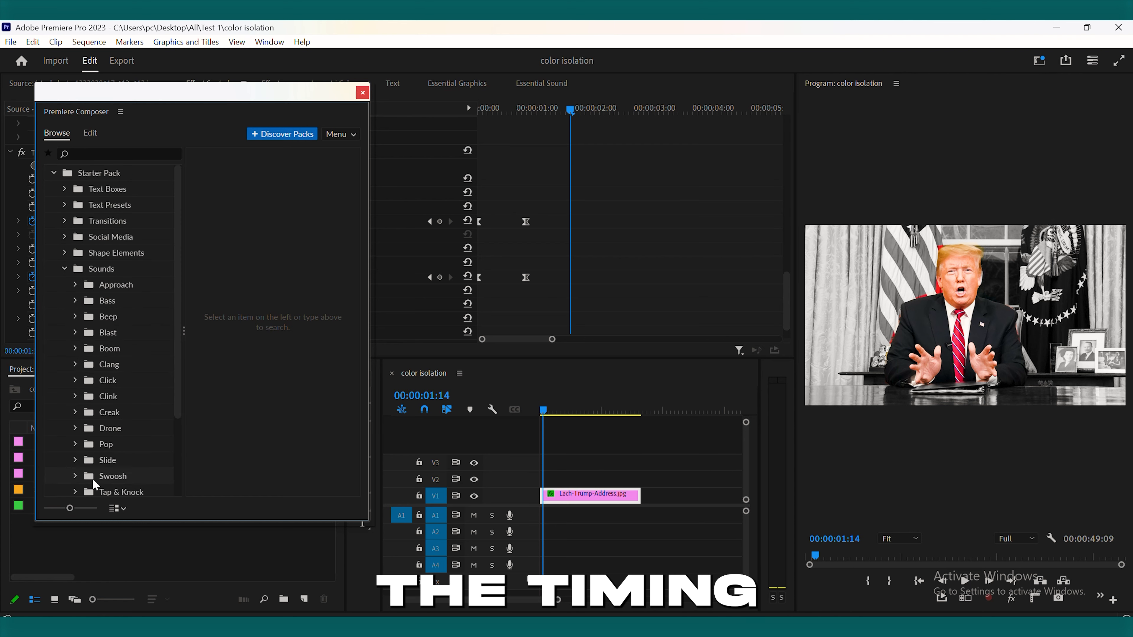
{"action": "scroll", "coordinate": [119, 385], "scroll_direction": "down", "scroll_amount": 2}
{"action": "left_click", "coordinate": [73, 442]}
{"action": "scroll", "coordinate": [156, 371], "scroll_direction": "down", "scroll_amount": 1}
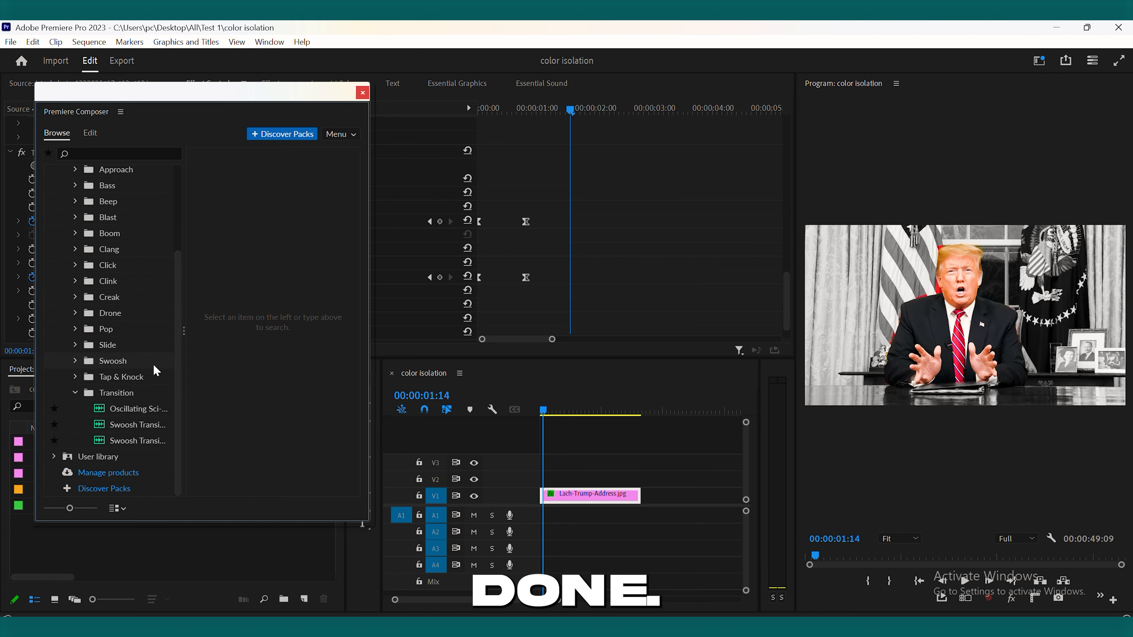
Add the Swoosh Transition 03 sound to the sequence and close Premiere Composer
{"action": "left_click", "coordinate": [129, 429]}
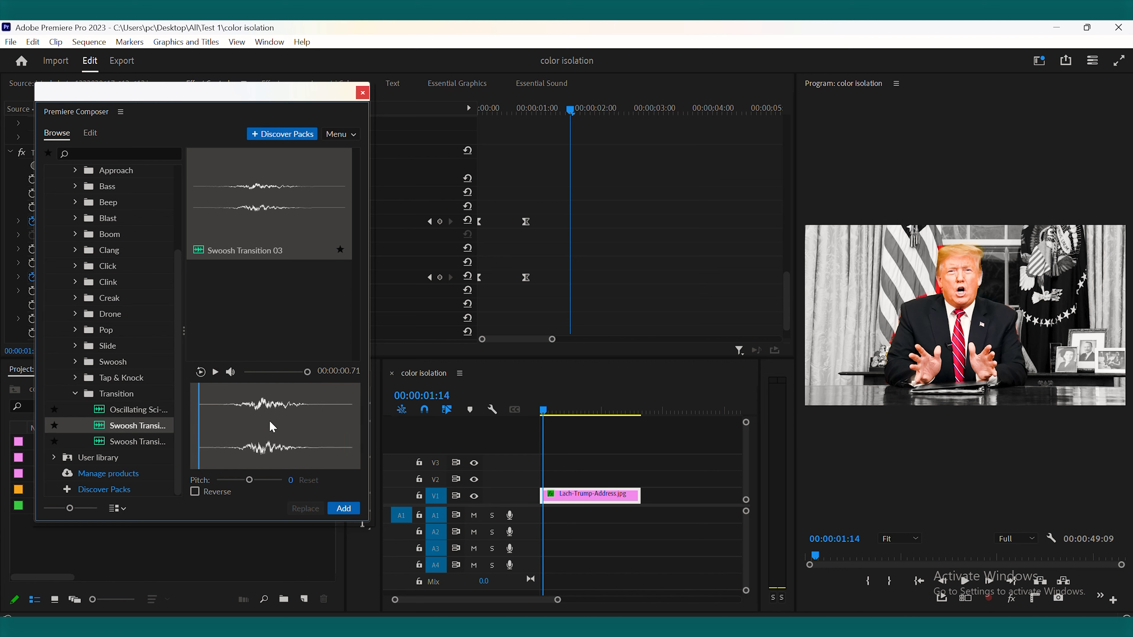
{"action": "left_click", "coordinate": [344, 509]}
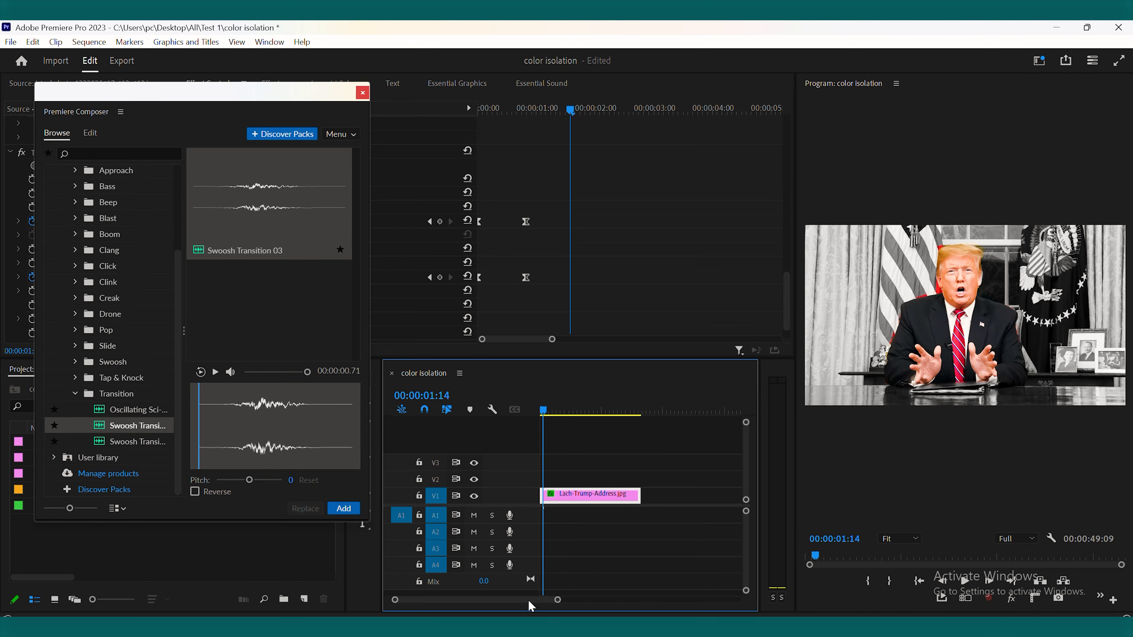
{"action": "left_click", "coordinate": [294, 438]}
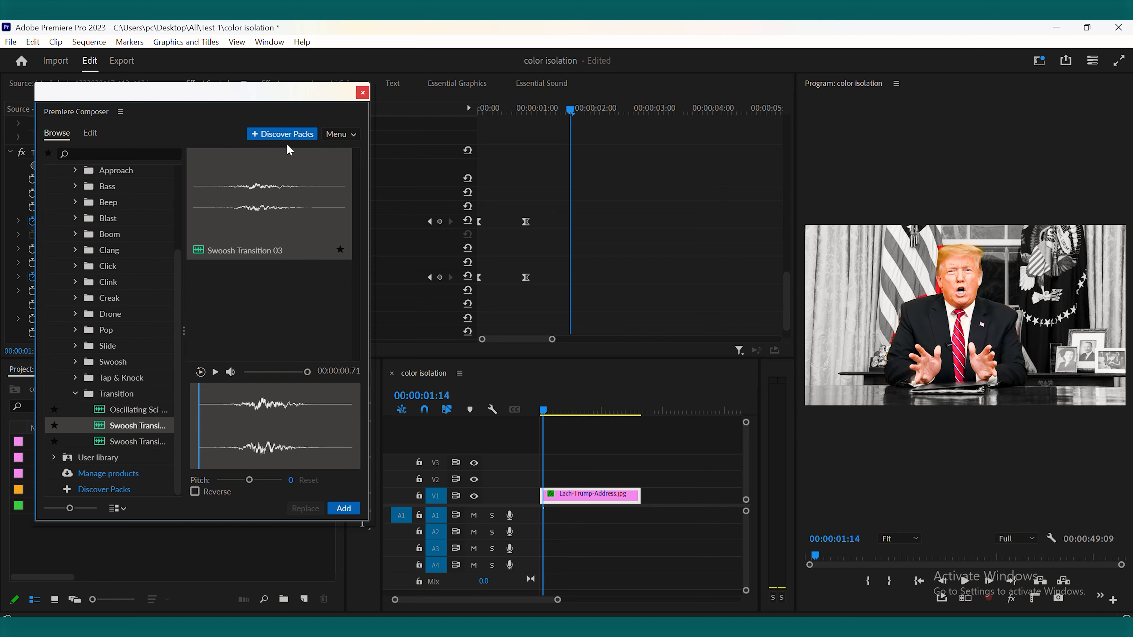
{"action": "left_click", "coordinate": [363, 94]}
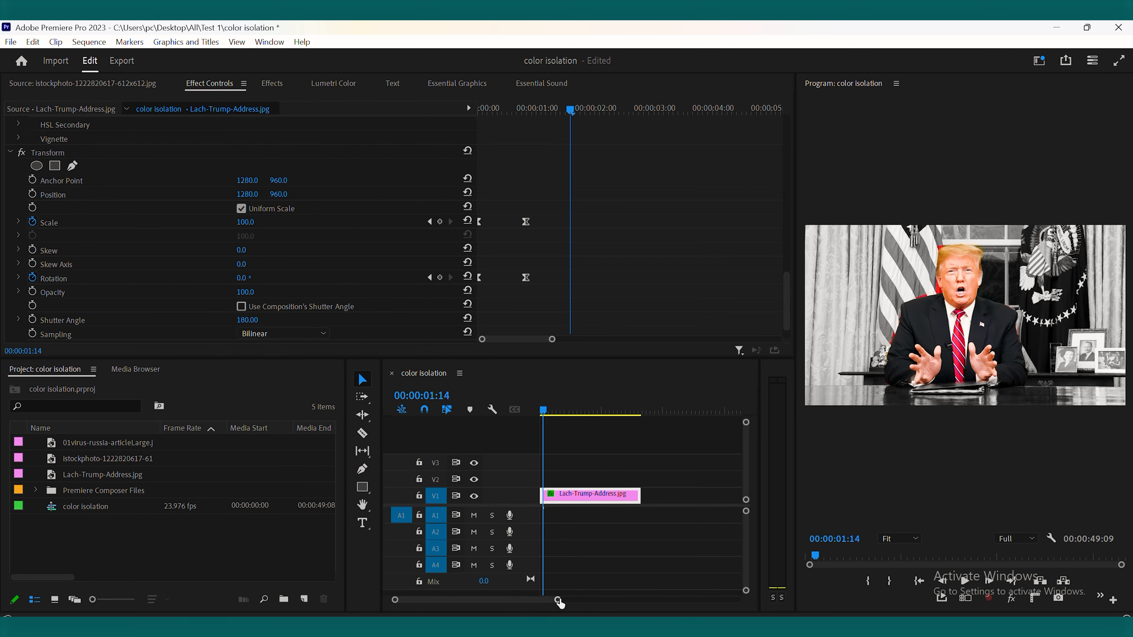
Move the swoosh sound to the start of audio track A1 beneath the photo, and play the sequence from the start
{"action": "left_click_drag", "start_coordinate": [558, 600], "coordinate": [530, 601]}
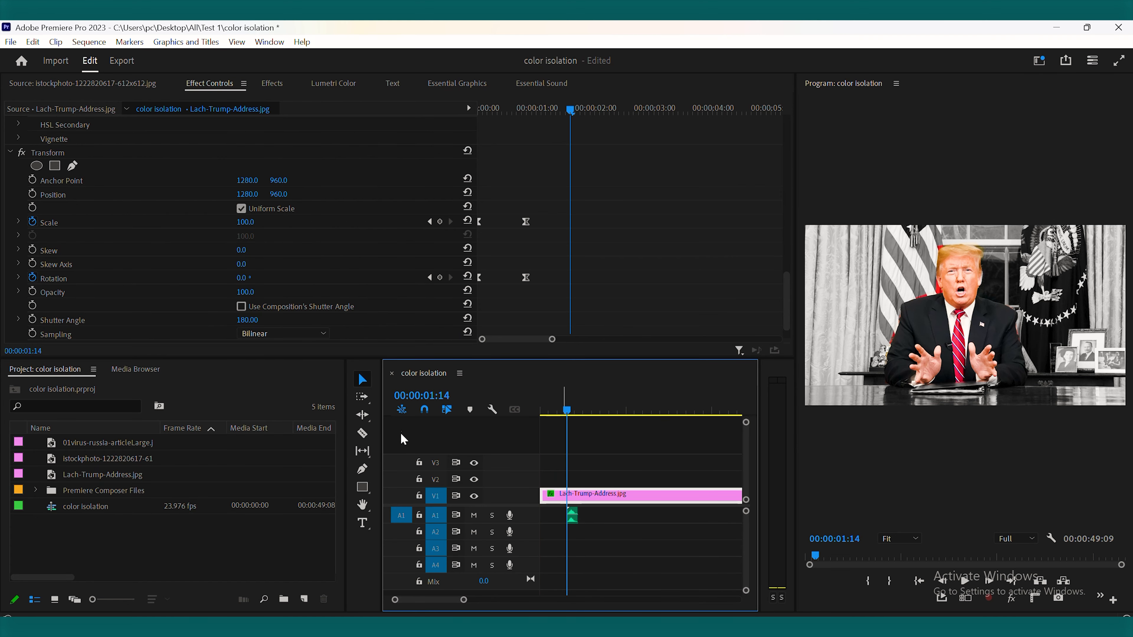
{"action": "left_click_drag", "start_coordinate": [382, 405], "coordinate": [226, 405]}
{"action": "left_click", "coordinate": [395, 516]}
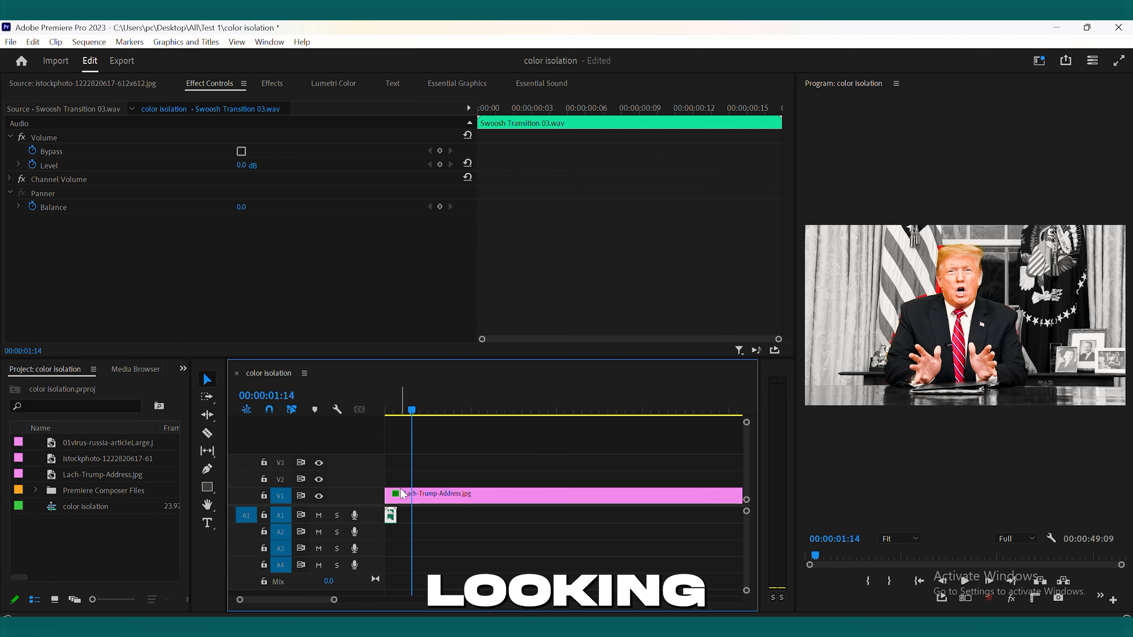
{"action": "left_click_drag", "start_coordinate": [412, 409], "coordinate": [373, 414]}
{"action": "key", "text": "space"}
{"action": "key", "text": "space"}
Open the Speed/Duration settings for the Swoosh Transition 03 sound clip
{"action": "left_click", "coordinate": [390, 518]}
{"action": "right_click", "coordinate": [391, 522]}
{"action": "left_click", "coordinate": [447, 427]}
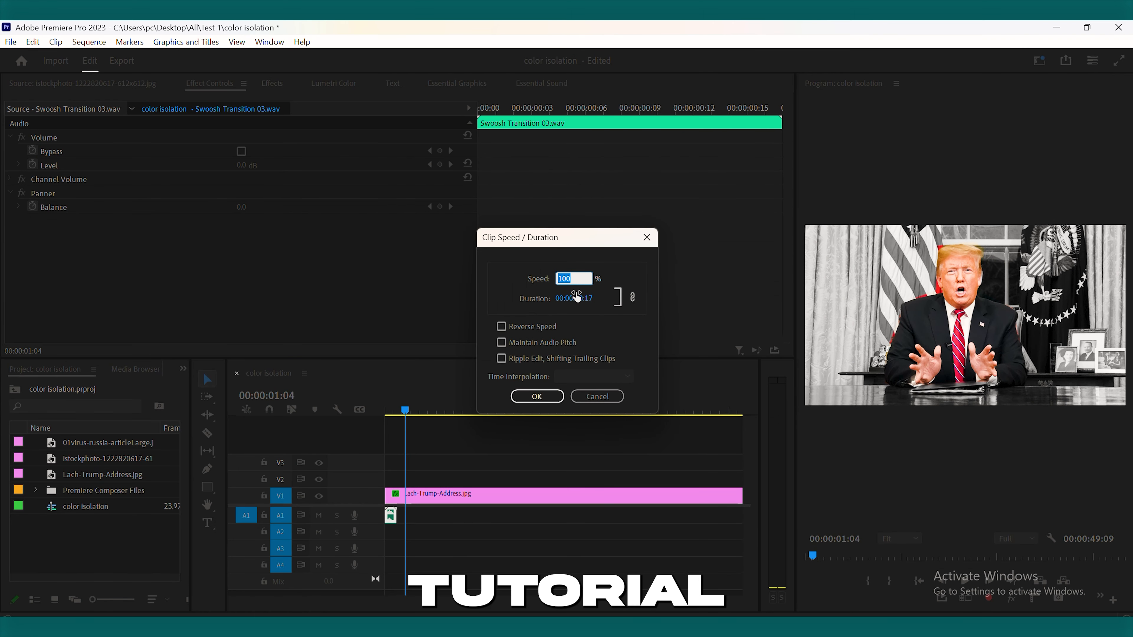